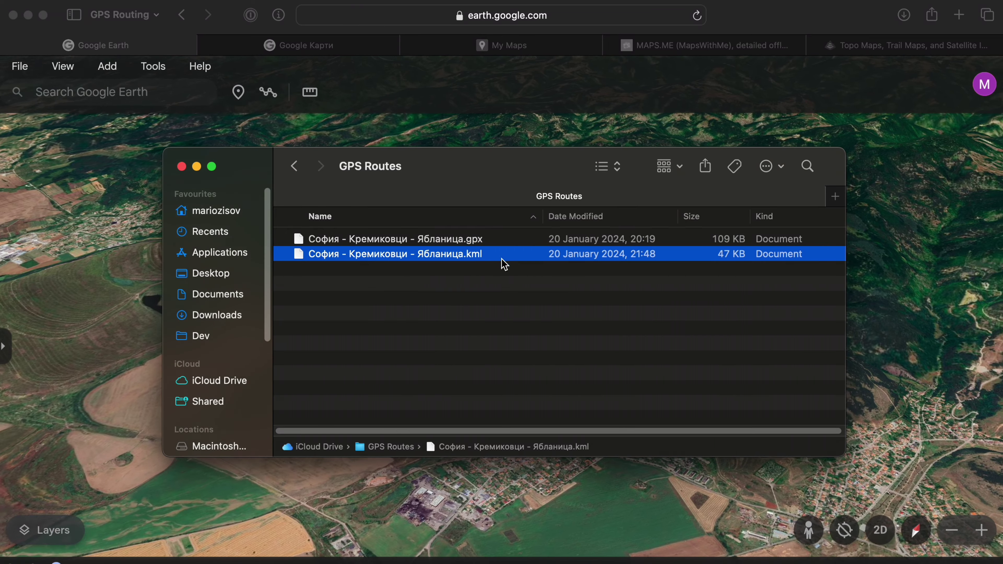
Step: Create a new custom map from the saved maps list in Google Maps
click(506, 278)
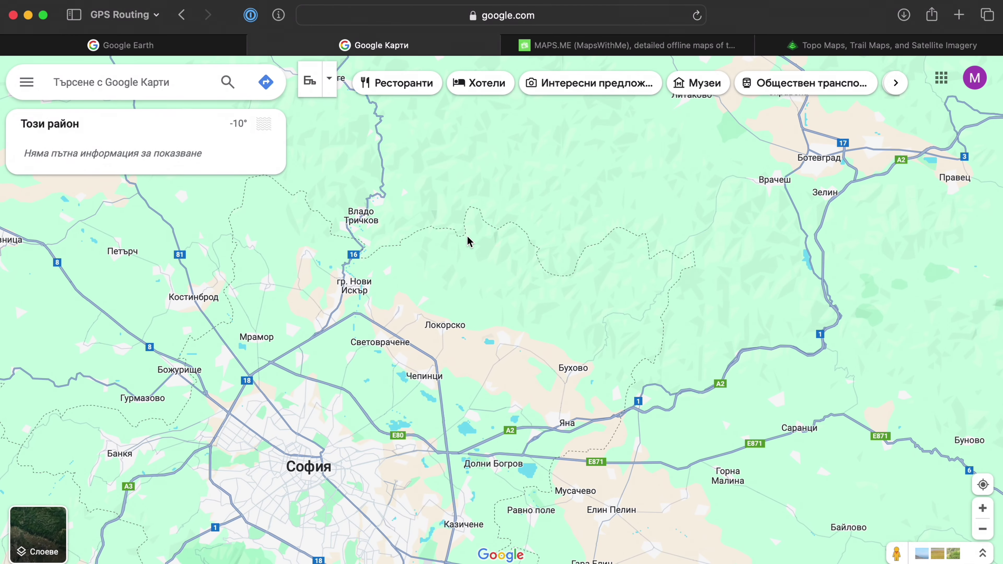
click(26, 83)
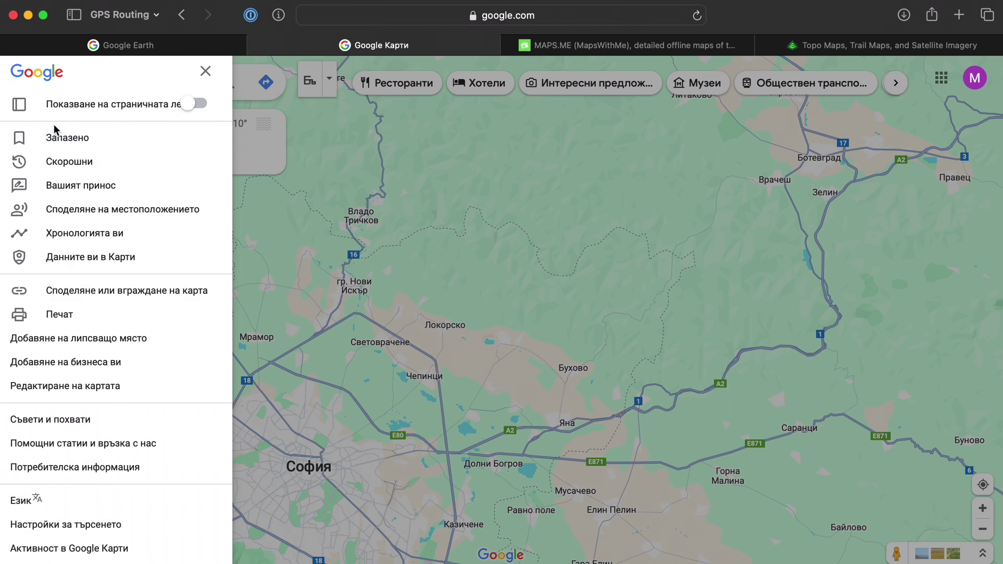
click(55, 139)
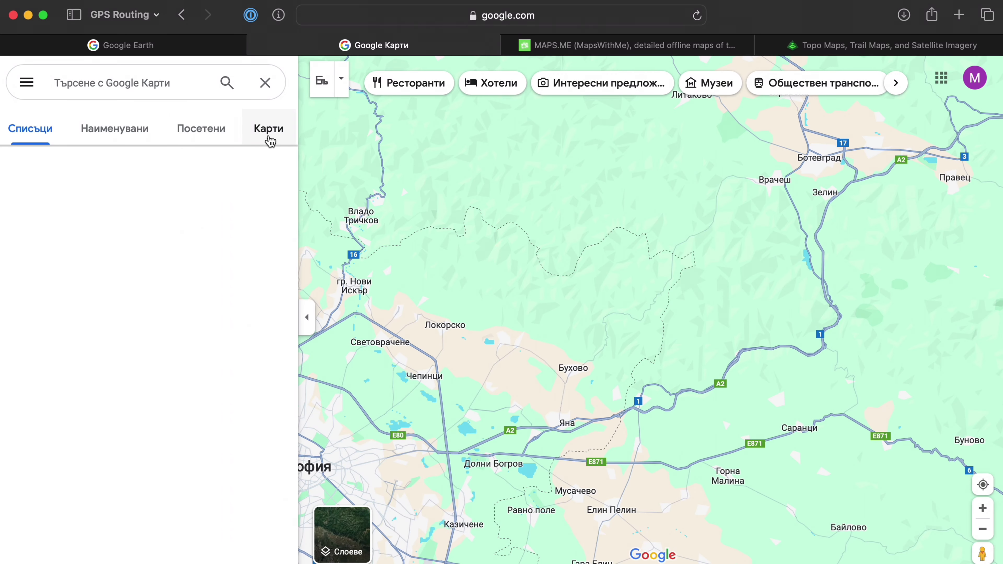
click(269, 139)
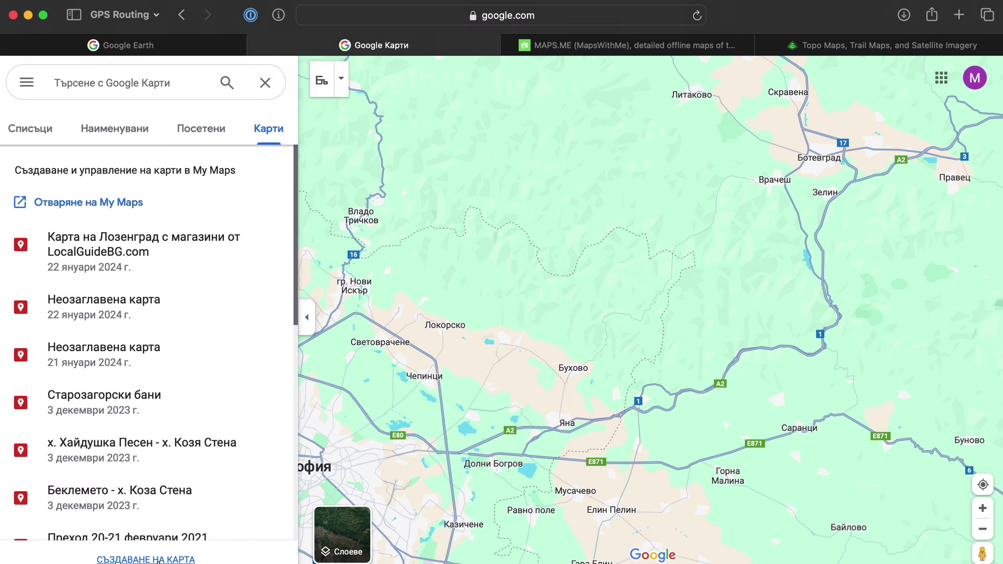
click(142, 558)
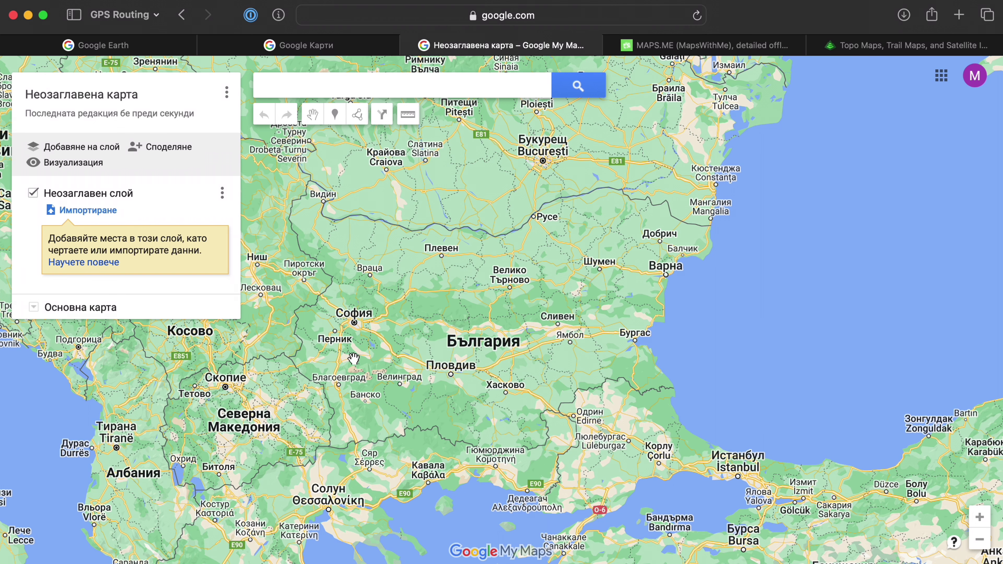
Step: Import the file София - Кремиковци - Ябланица.gpx into the untitled layer of the new map
click(71, 216)
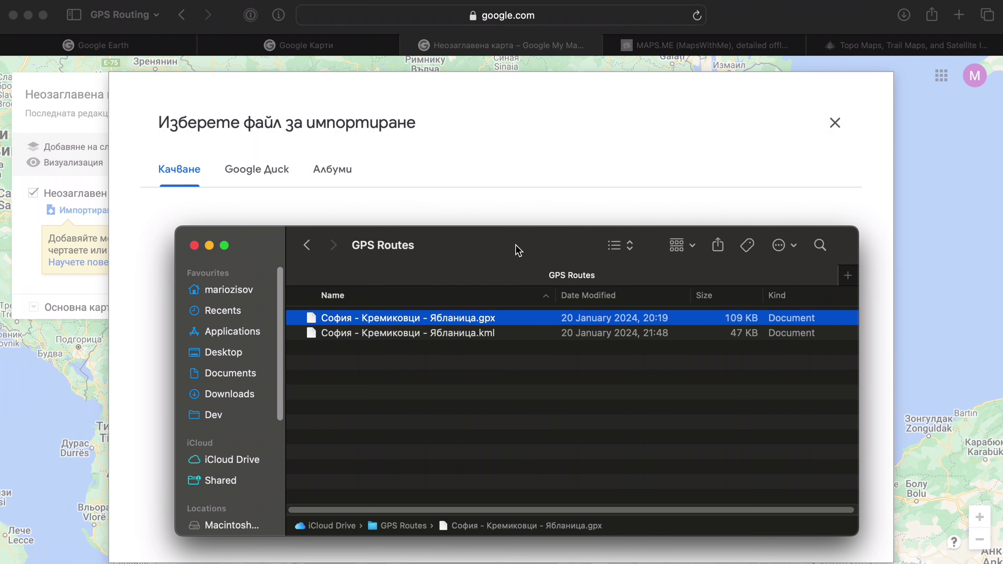
drag(518, 248, 561, 251)
click(547, 333)
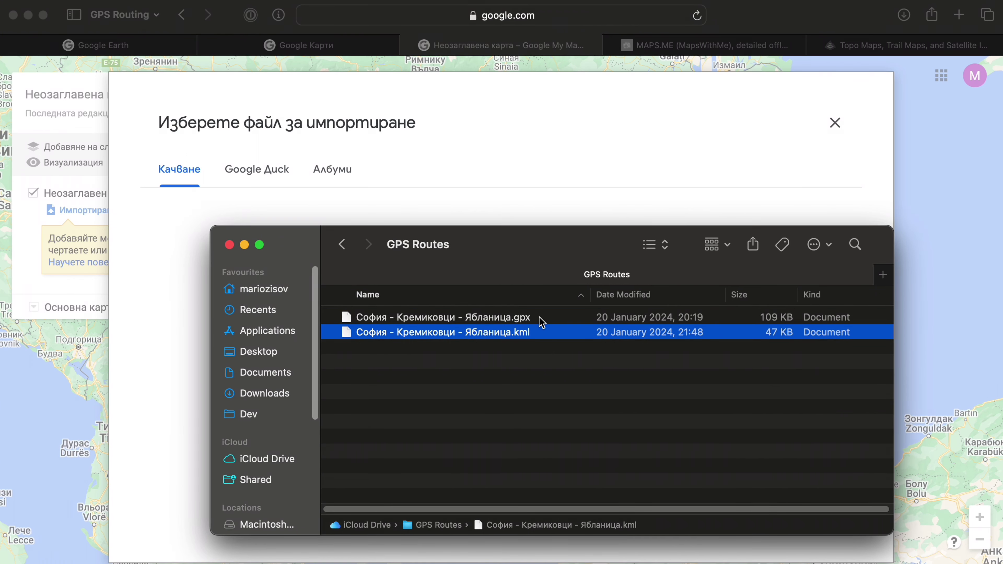
click(542, 321)
click(543, 334)
click(540, 321)
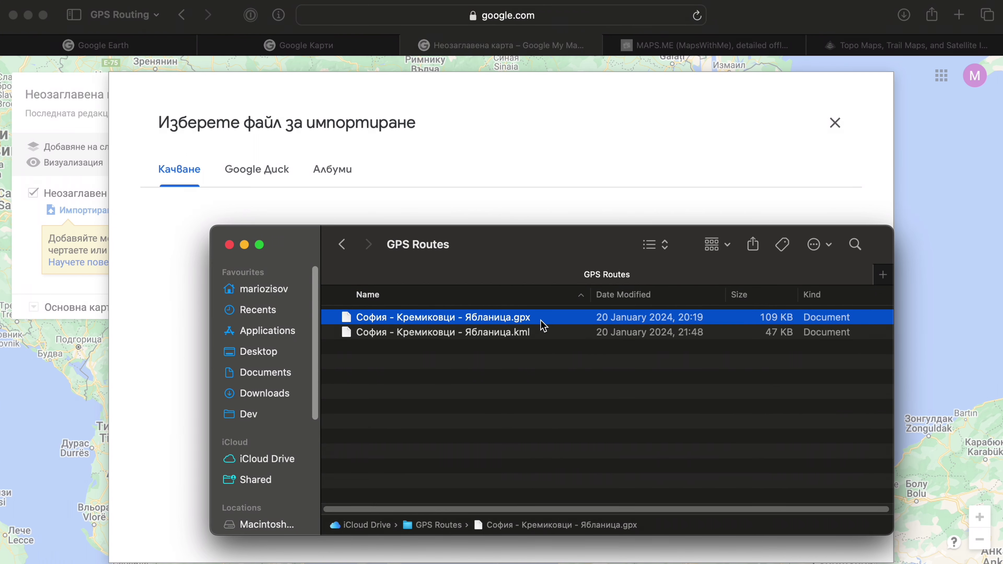
drag(534, 242, 513, 385)
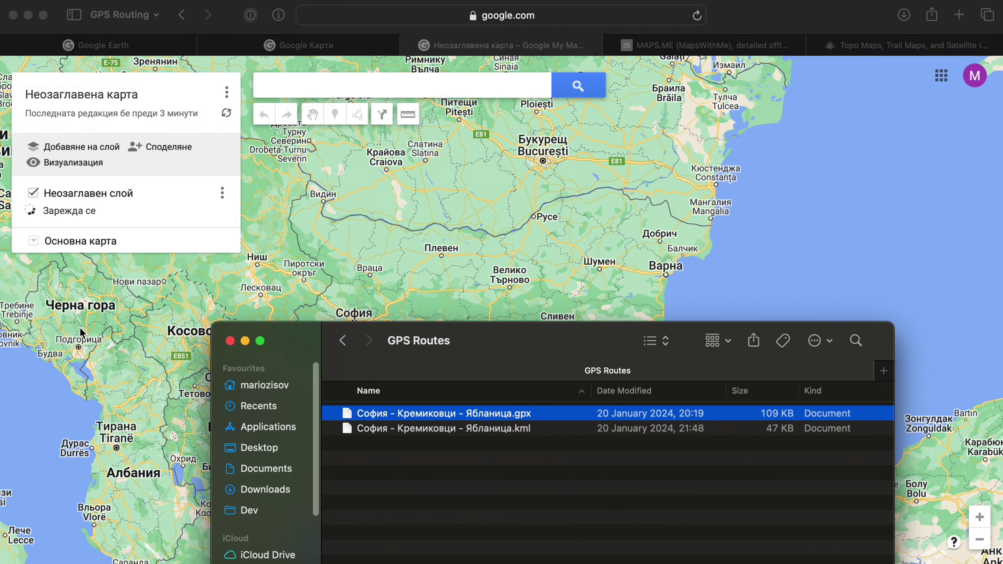
click(91, 357)
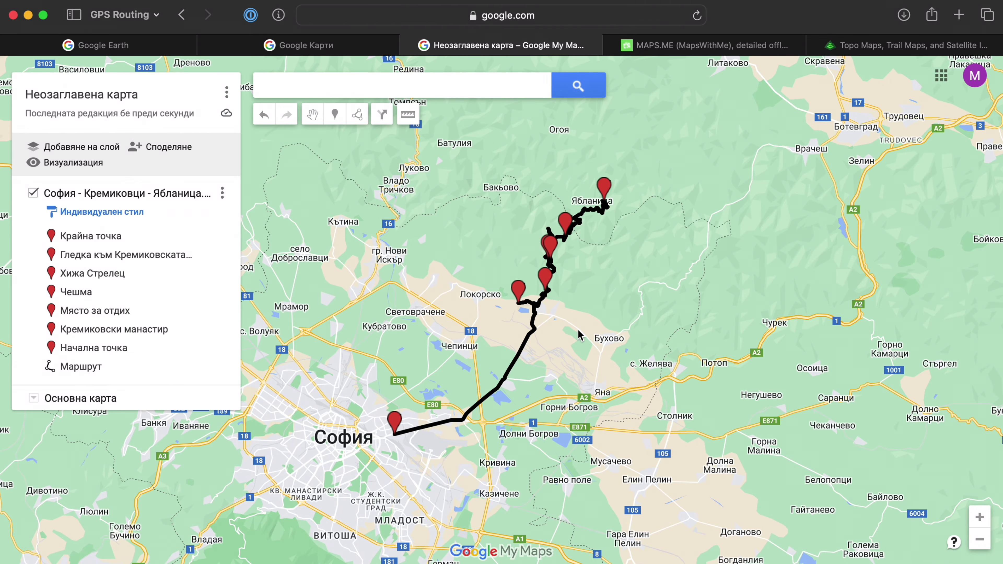
Step: Inspect the imported route, open the Маршрут line's name and description for editing, and leave without changing them
scroll(415, 324, up, 2)
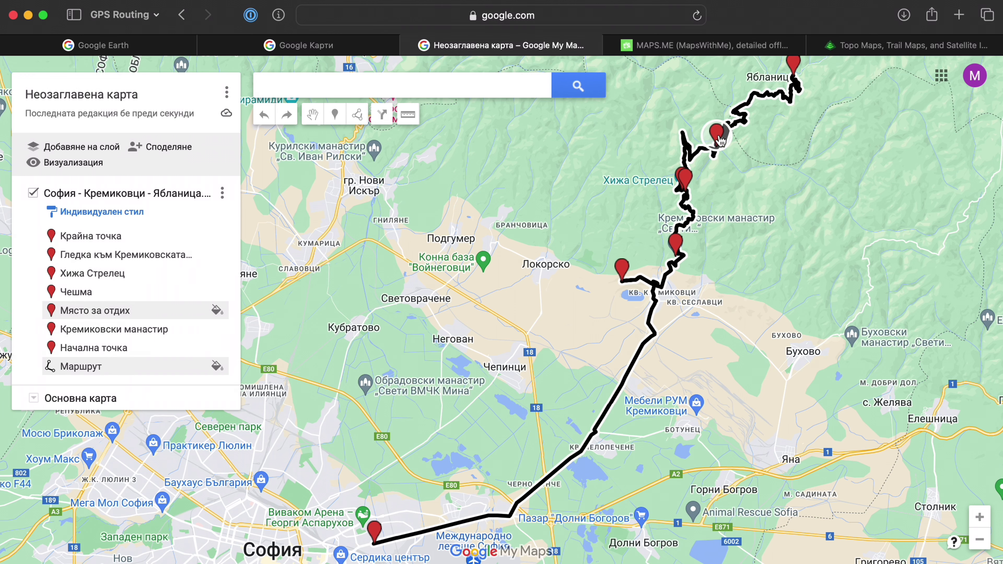
drag(765, 113, 808, 97)
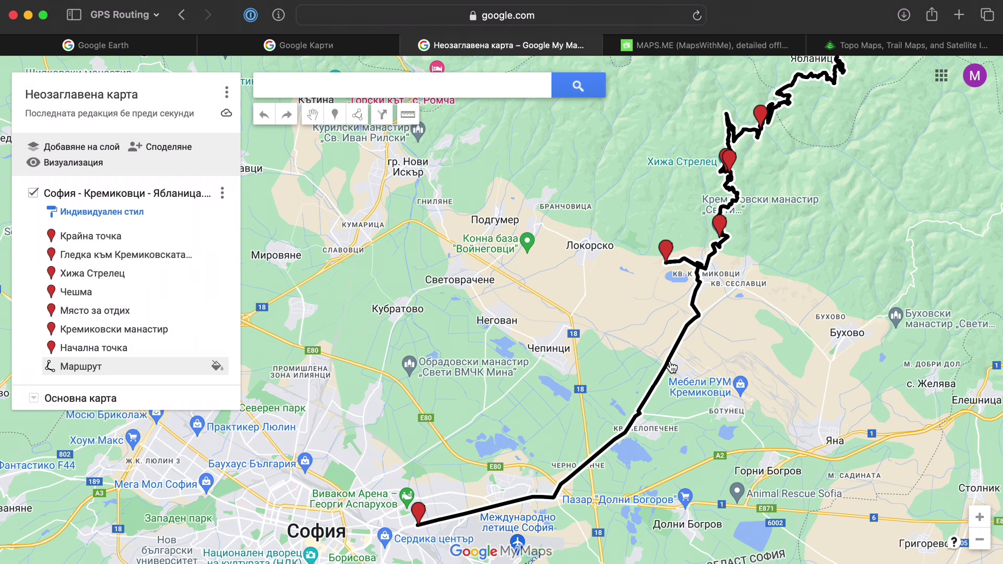
click(668, 355)
click(737, 333)
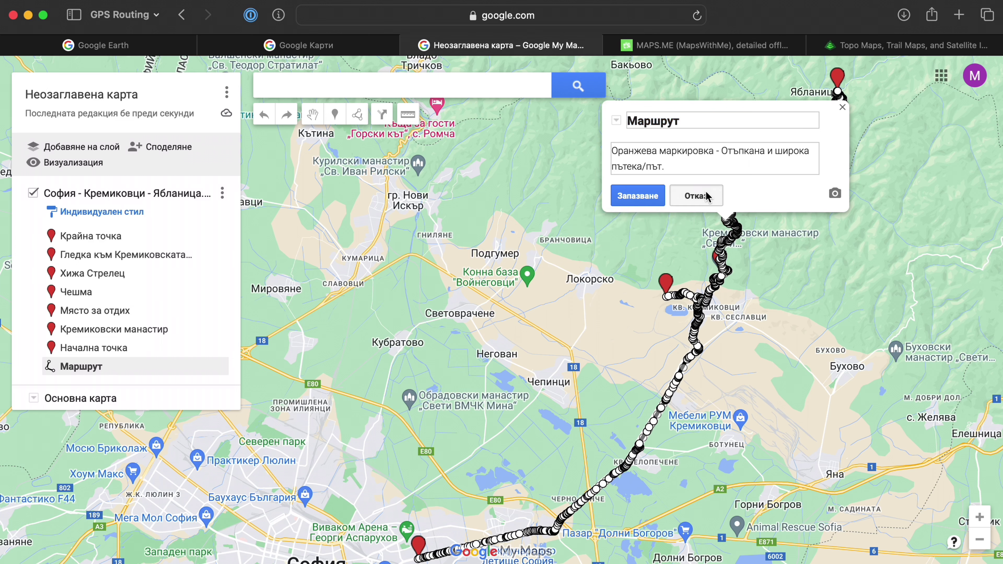
click(696, 195)
click(576, 295)
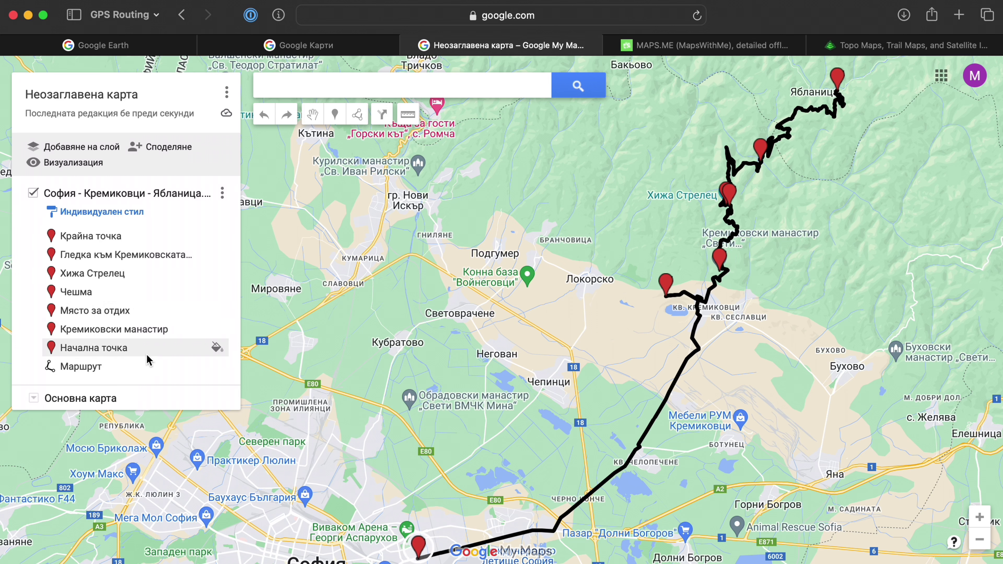
Step: Change the colour of the Маршрут line to purple
click(216, 365)
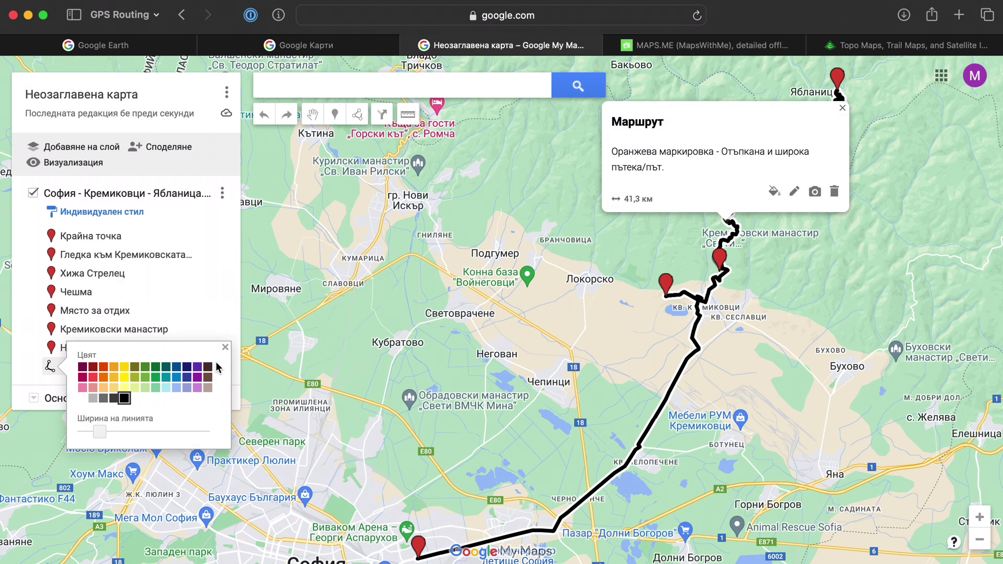
click(187, 378)
click(204, 381)
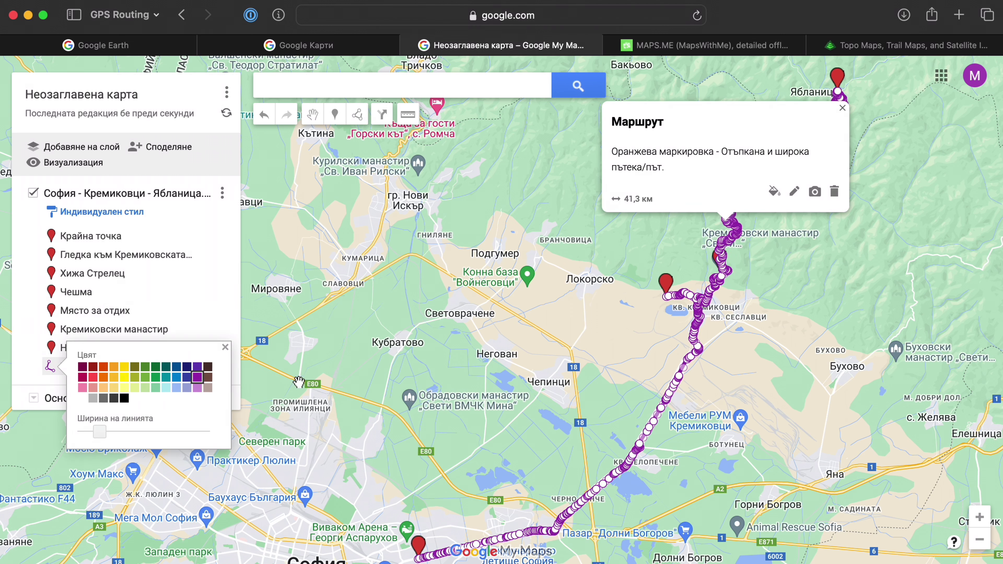
click(495, 359)
scroll(573, 382, down, 4)
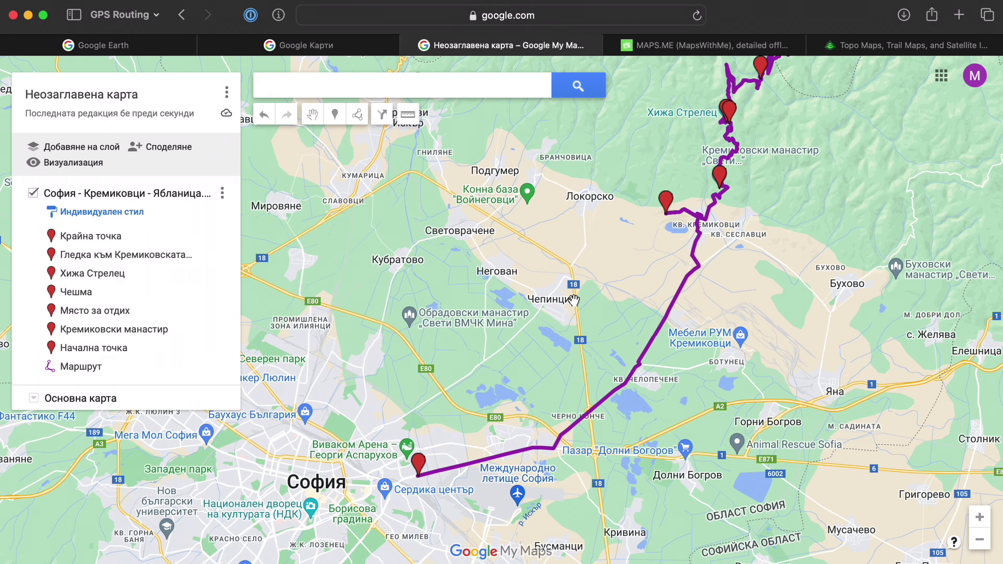
scroll(542, 350, up, 1)
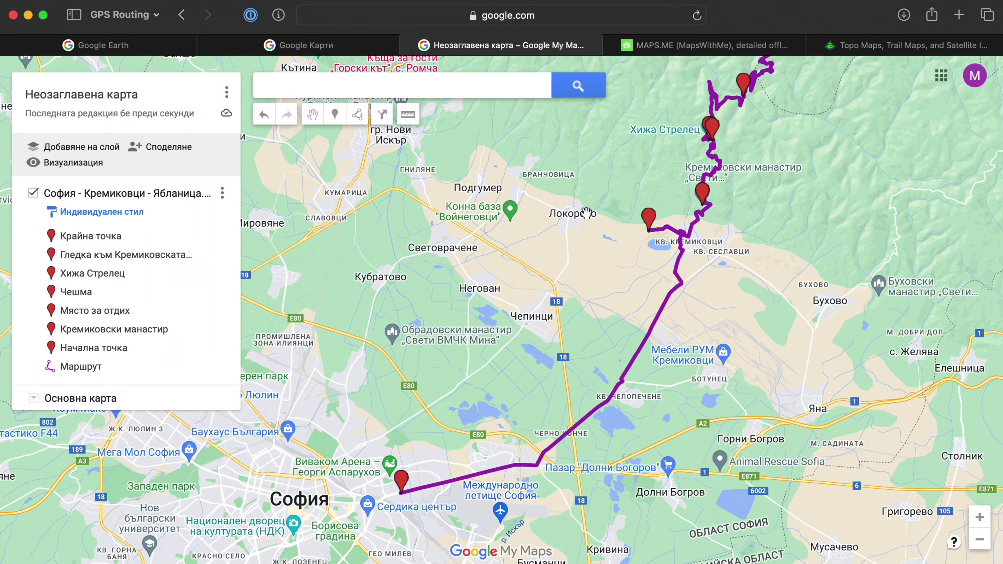
drag(585, 218, 580, 233)
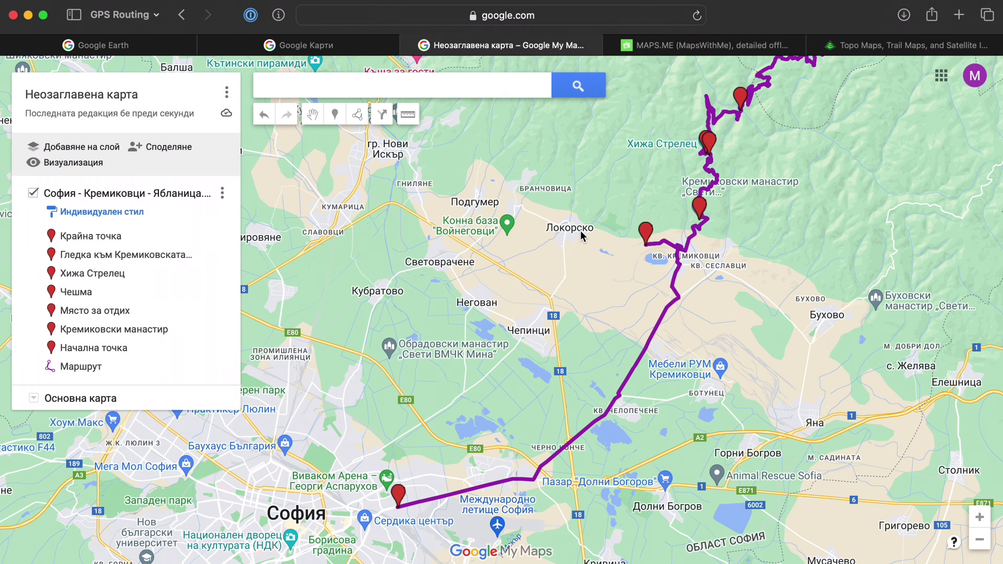
scroll(580, 235, up, 2)
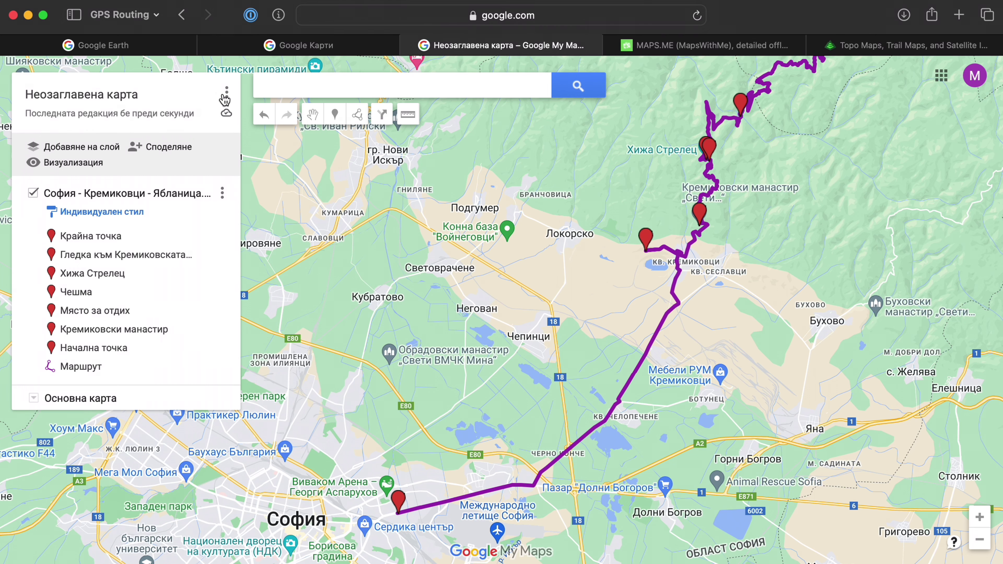
Step: Rename the map as София - Ябланица and save the new name
click(103, 103)
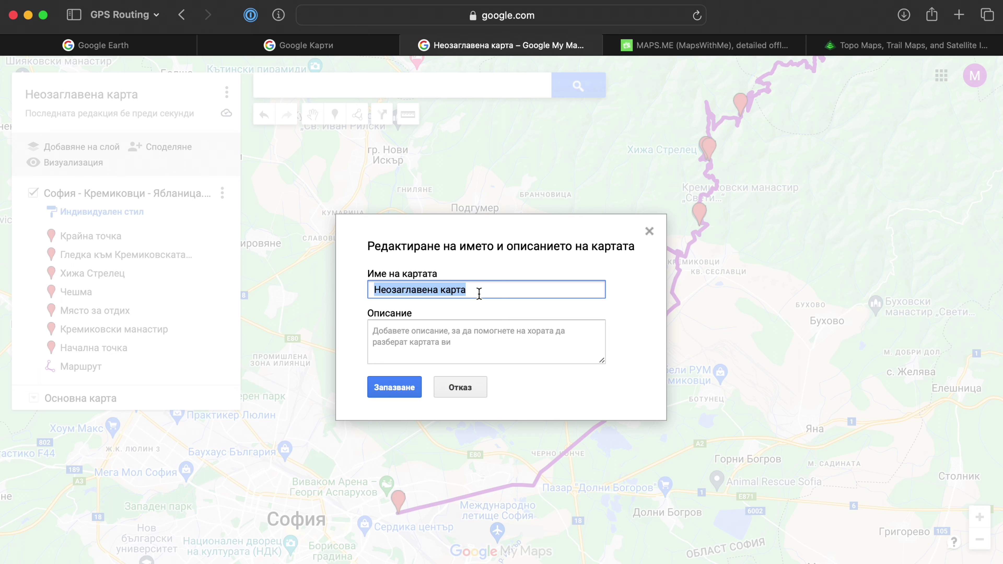
key(BackSpace)
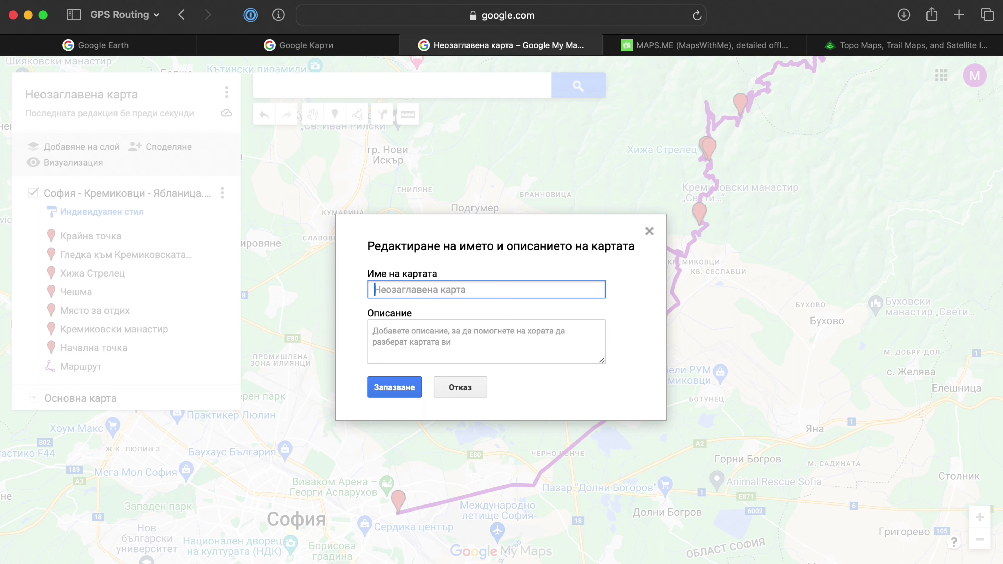
text(Sofia)
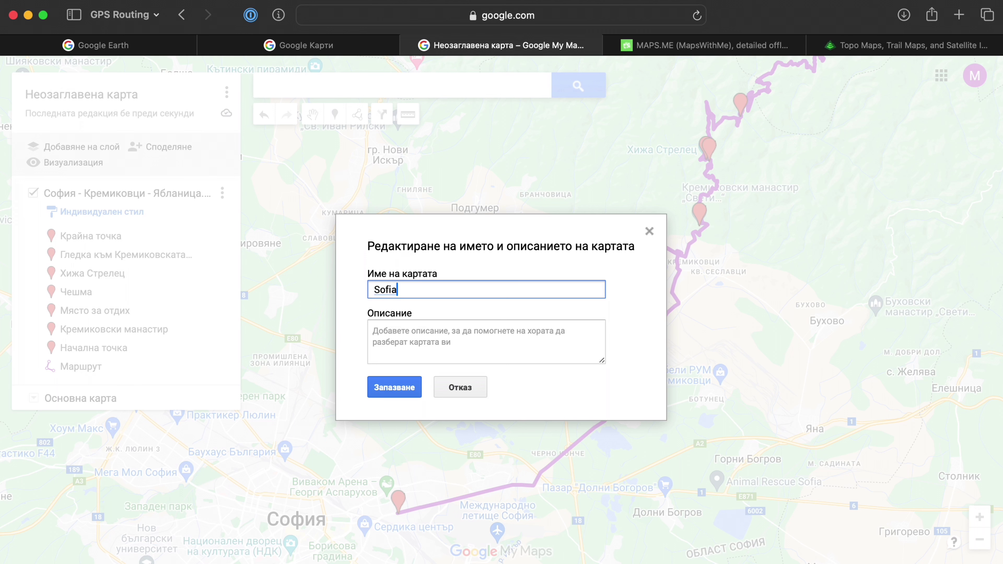
key(BackSpace)
key(BackSpace)
key(BackSpace)
key(BackSpace)
key(BackSpace)
text(София - Ябланица)
click(398, 386)
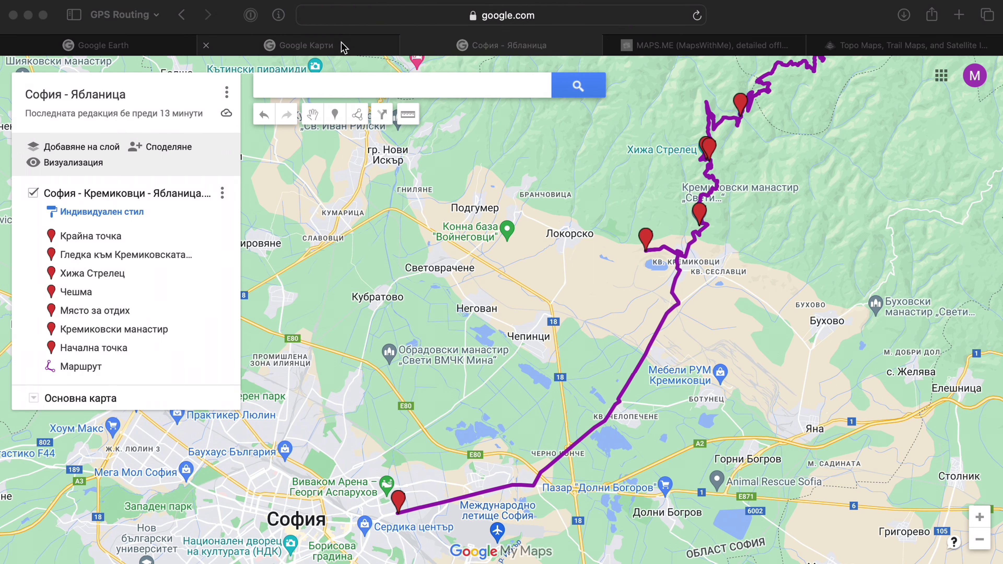
Step: Return to Google Maps, refresh the saved maps list, open the София - Ябланица map and collapse its details panel
click(343, 48)
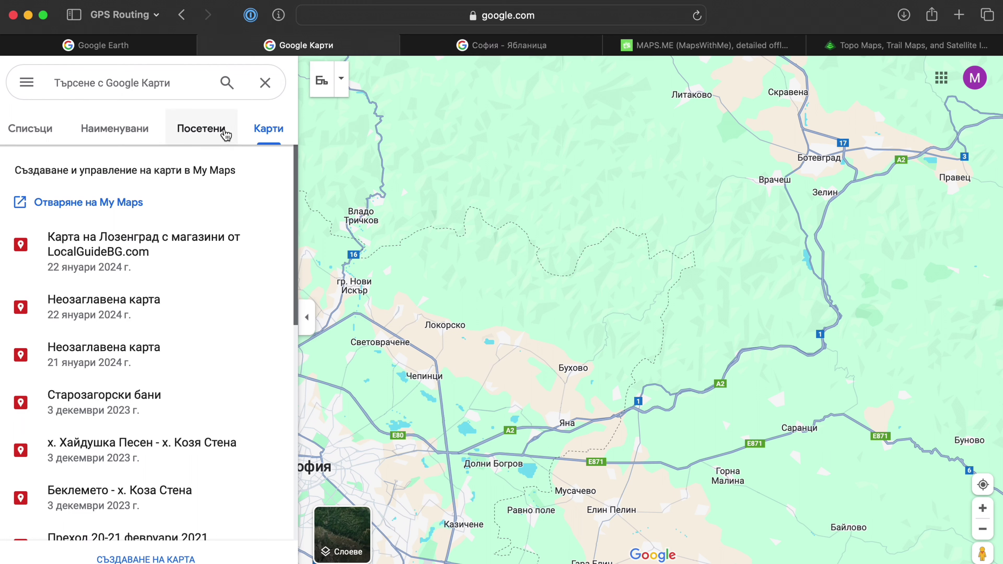
click(208, 130)
click(283, 130)
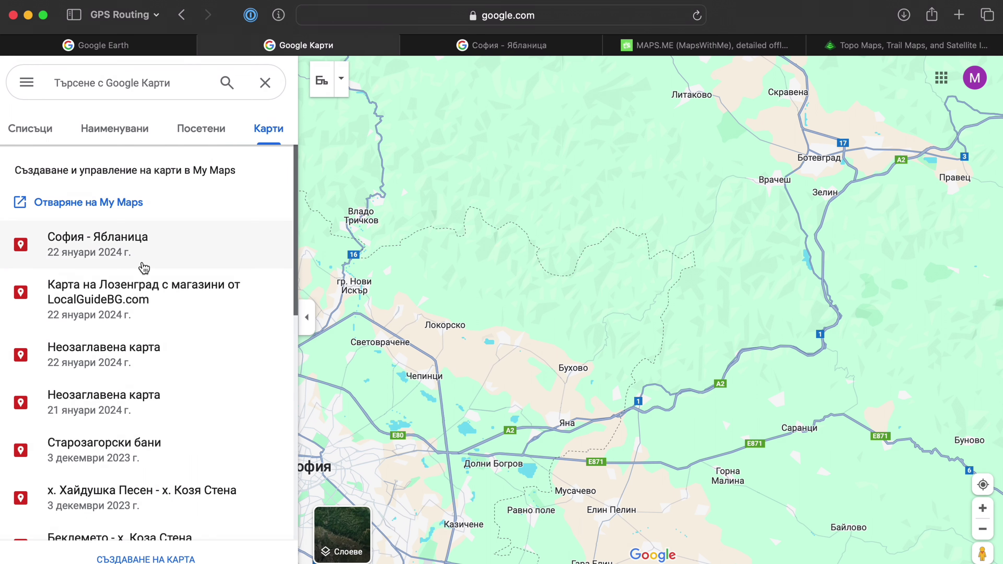
click(157, 255)
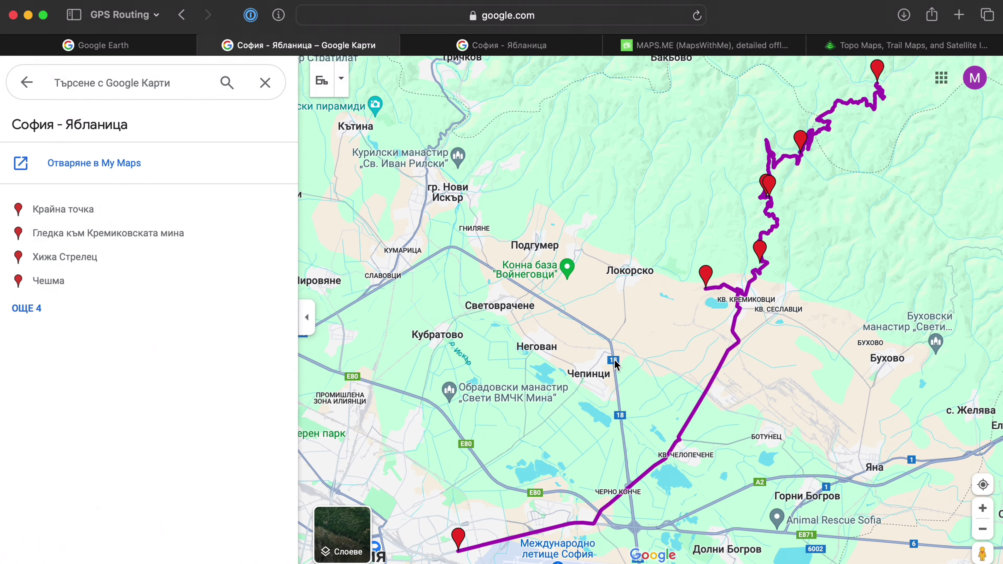
click(312, 319)
Step: Examine the София - Ябланица route in Google Maps against its My Maps version, including the markers around Кремиковци
drag(631, 359, 534, 375)
drag(710, 292, 679, 338)
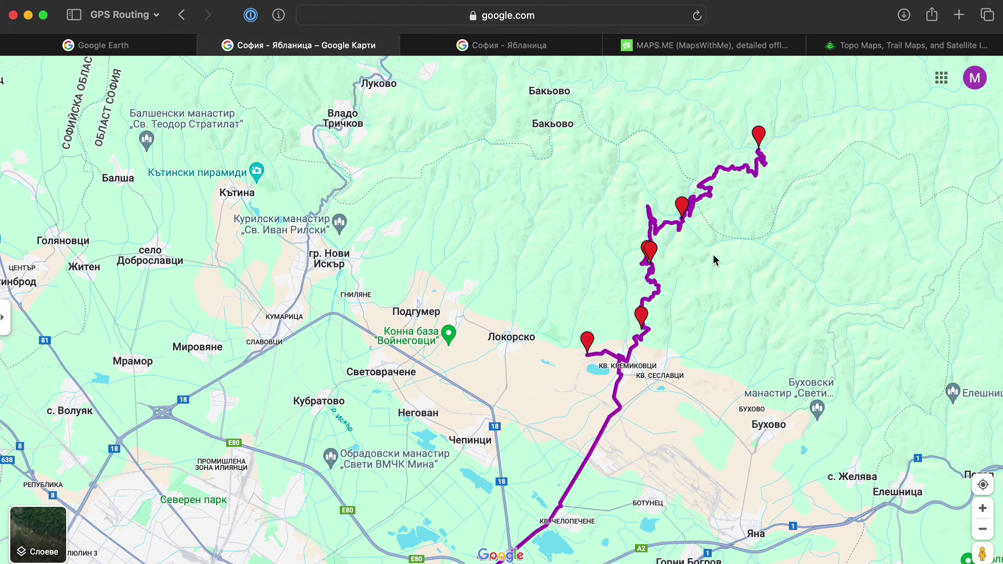
drag(716, 261, 813, 166)
drag(658, 320, 659, 295)
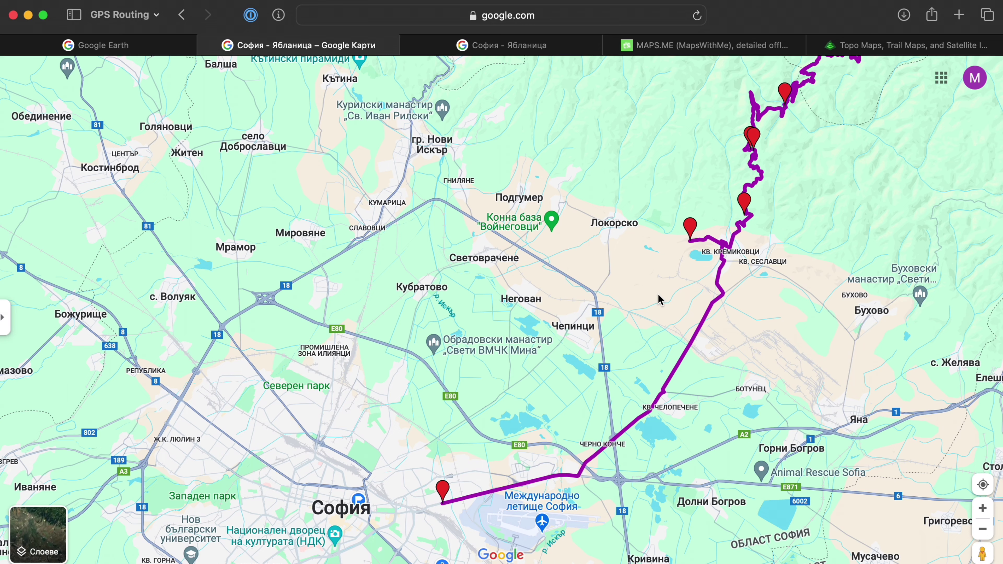
click(512, 46)
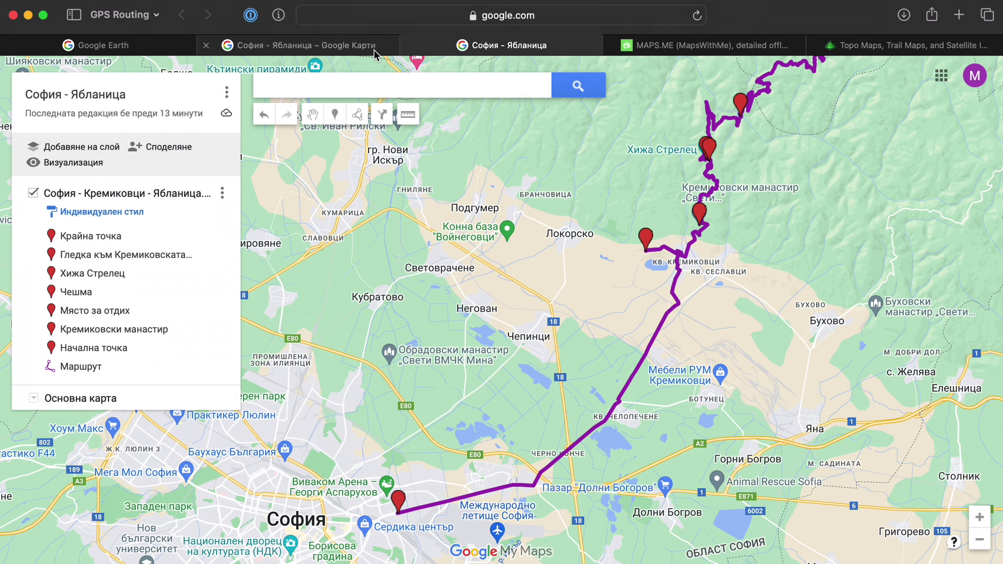
click(357, 50)
drag(666, 300, 593, 331)
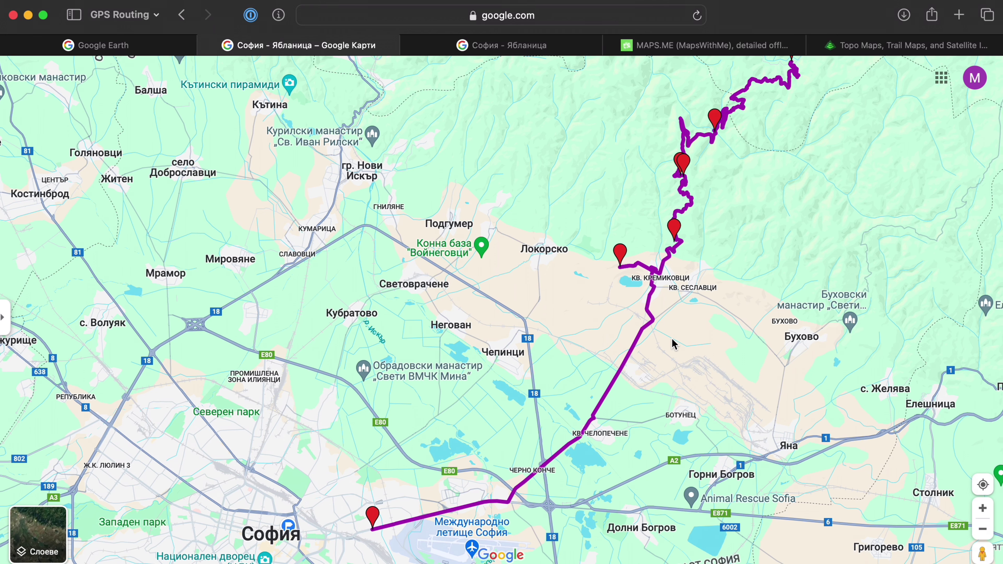
drag(777, 224, 763, 243)
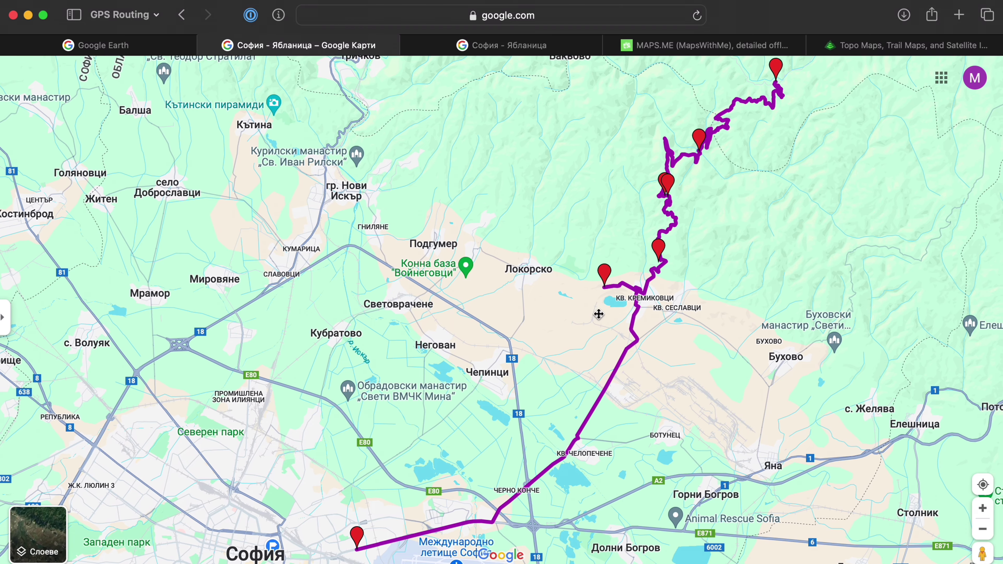
scroll(231, 300, down, 2)
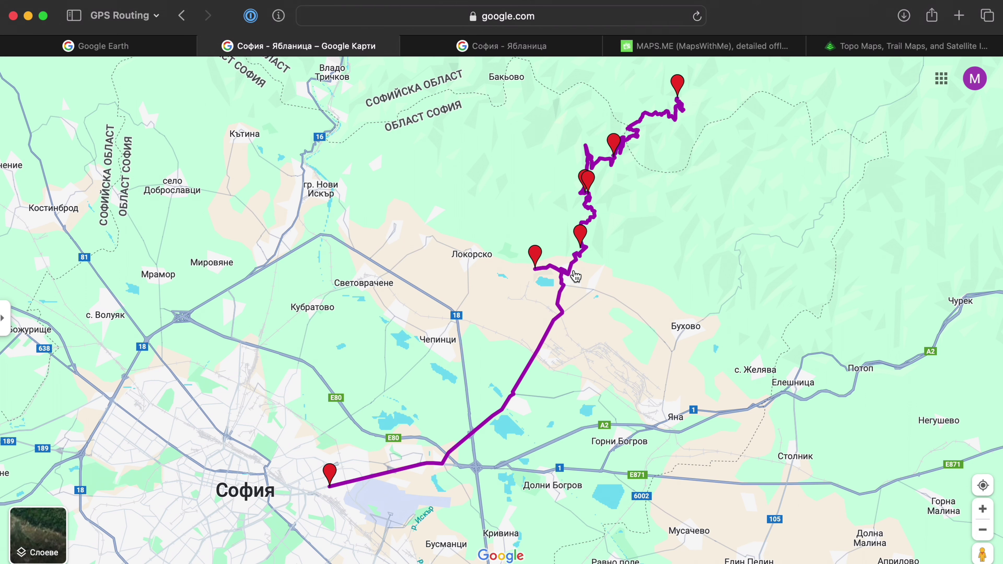
scroll(575, 277, up, 3)
scroll(592, 229, up, 2)
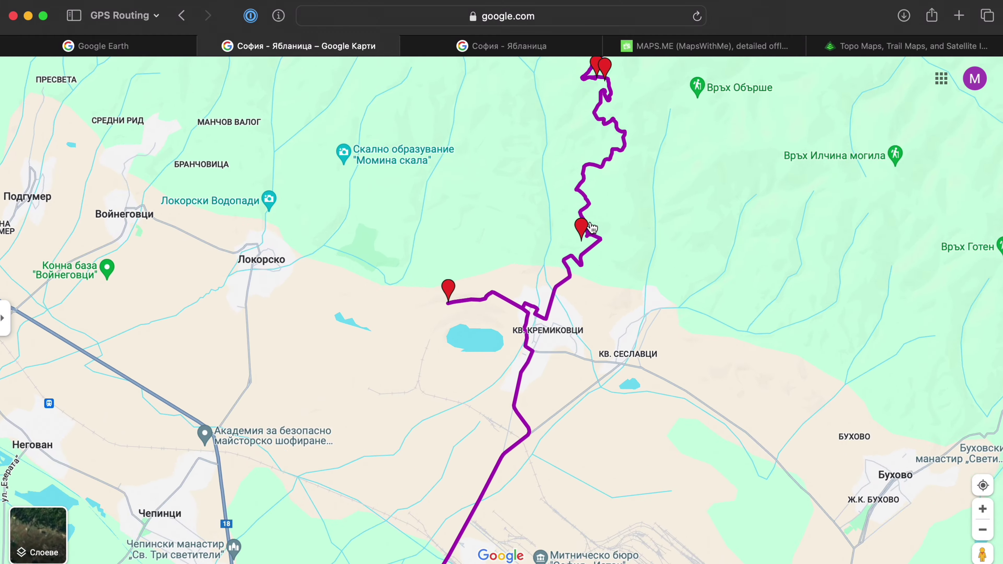
scroll(592, 228, up, 3)
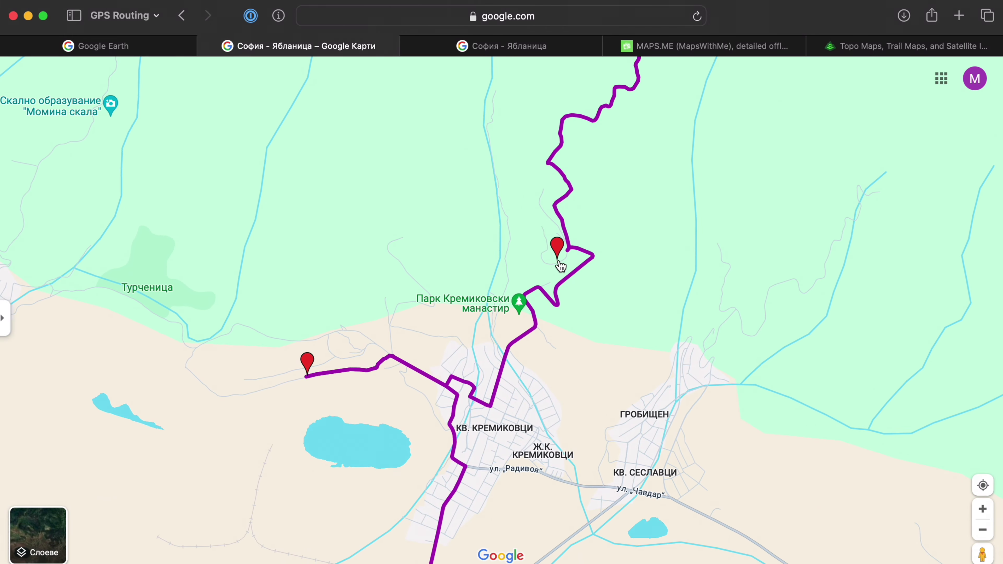
Step: Examine how the purple route follows the roads around the junction beside Кремиковски манастир
scroll(561, 266, up, 5)
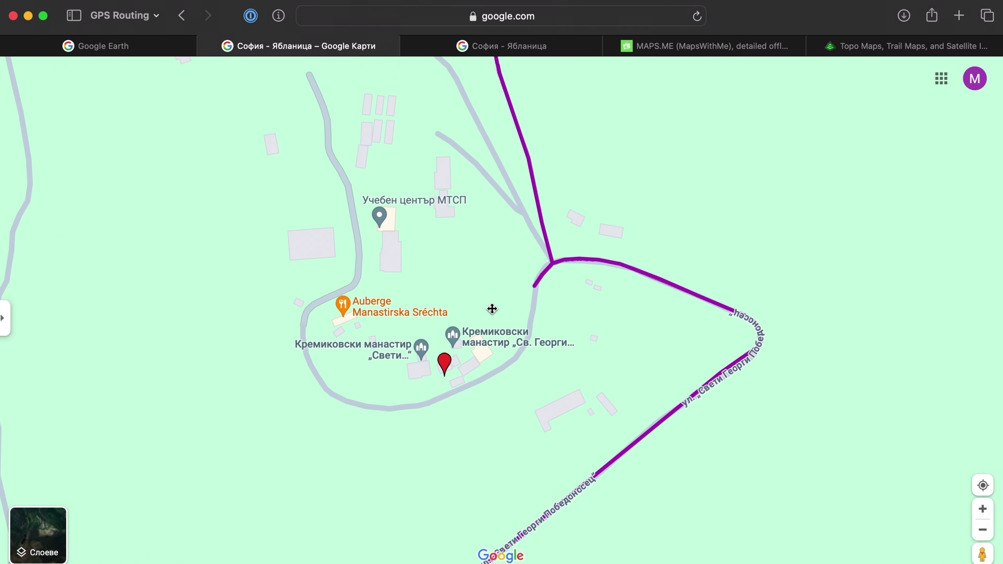
scroll(530, 254, up, 5)
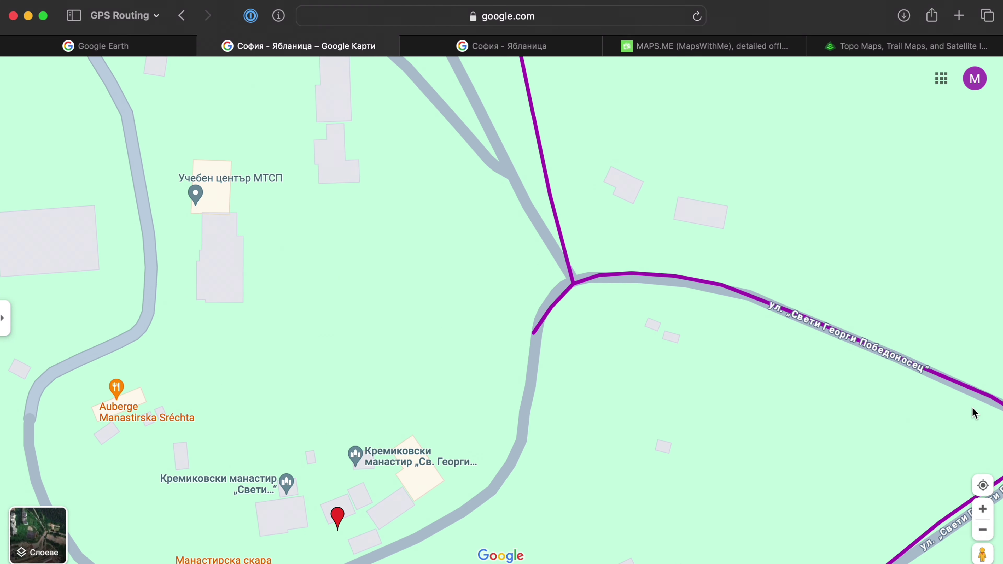
drag(593, 209, 591, 278)
drag(551, 183, 557, 323)
drag(557, 379, 558, 307)
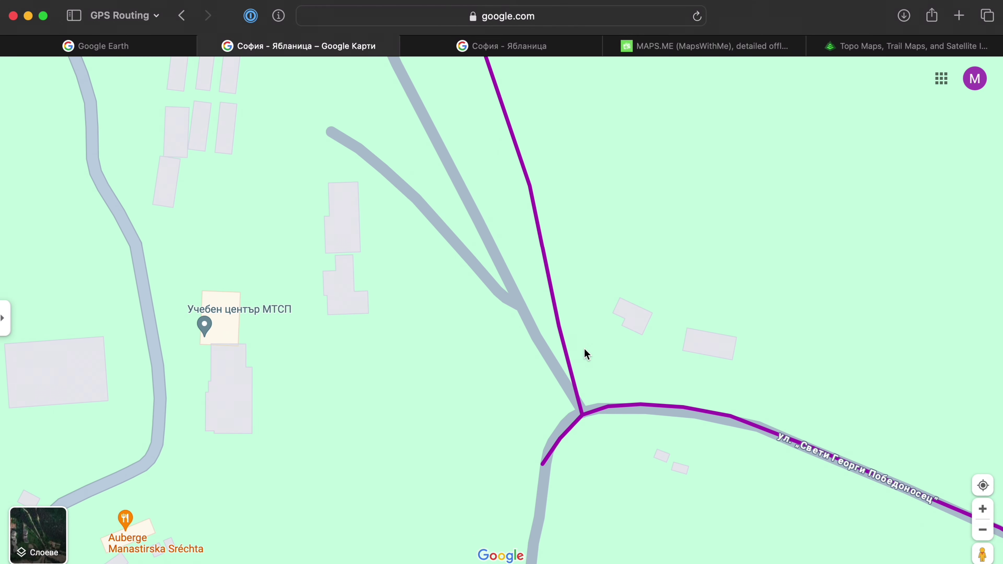
drag(604, 383, 654, 475)
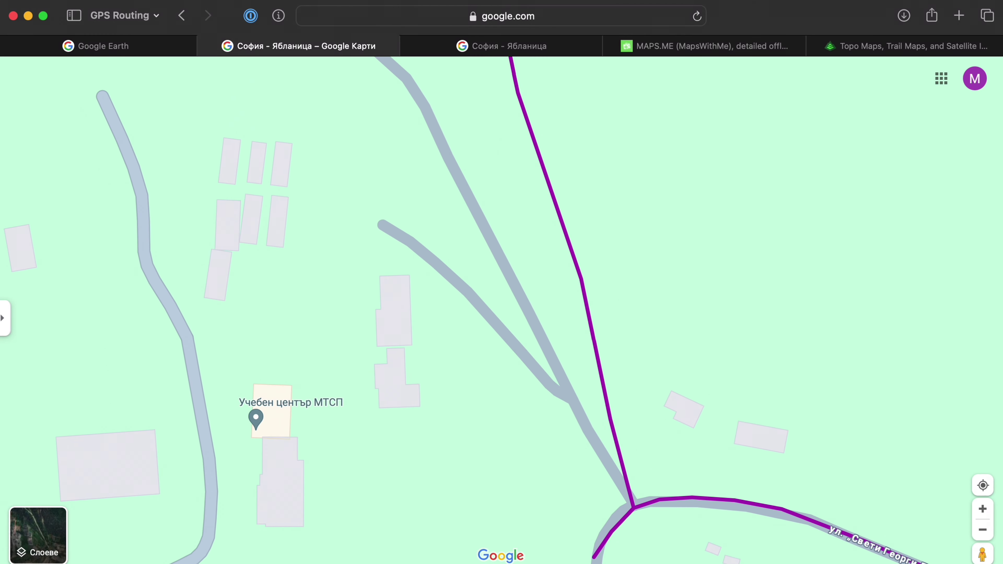
Step: Check the route north of the monastery junction against satellite imagery, and return to the standard map view
click(40, 533)
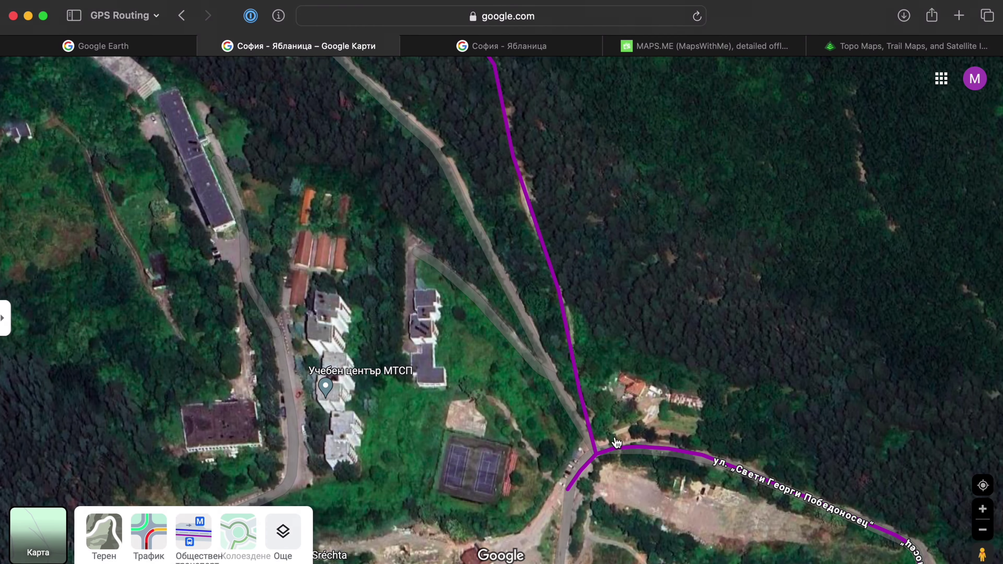
scroll(575, 364, up, 5)
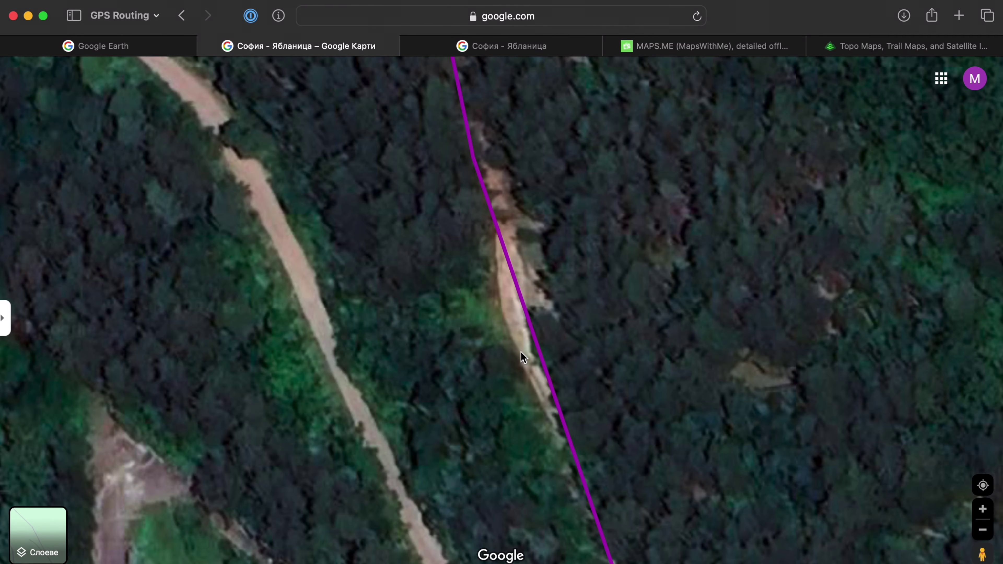
drag(522, 352, 508, 308)
scroll(557, 362, down, 5)
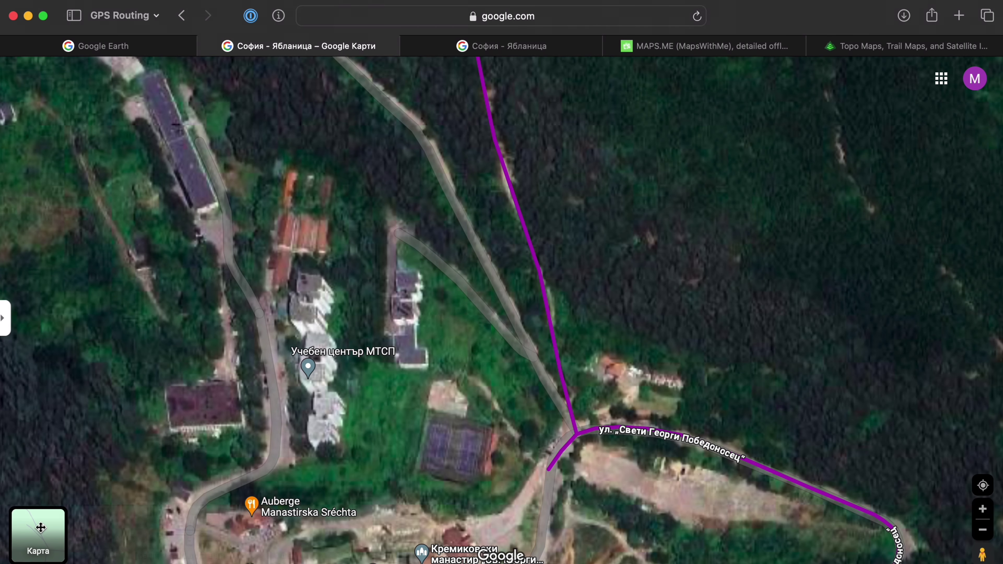
click(46, 514)
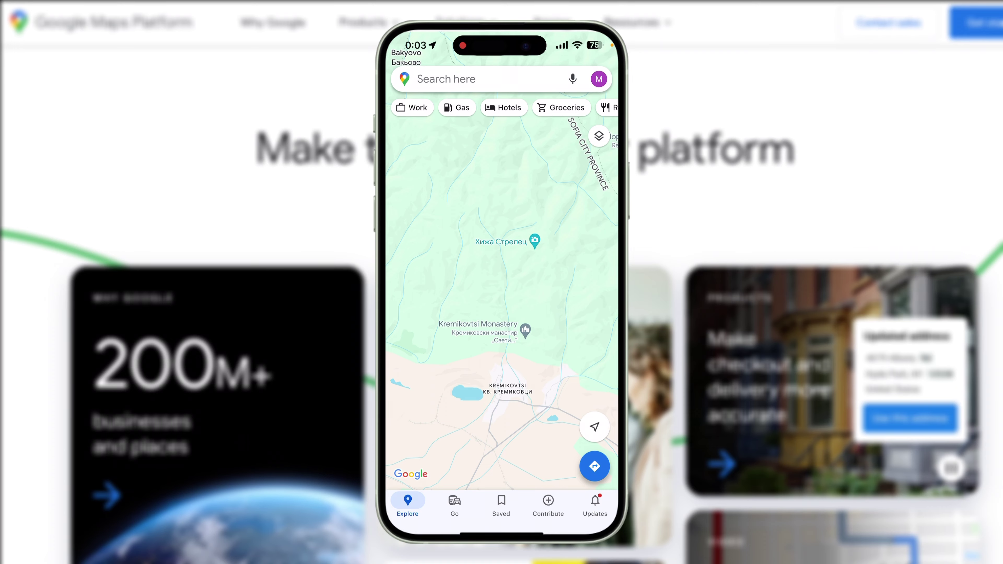
Step: Open the saved София - Ябланица map in the Google Maps mobile app
click(501, 504)
scroll(502, 277, down, 5)
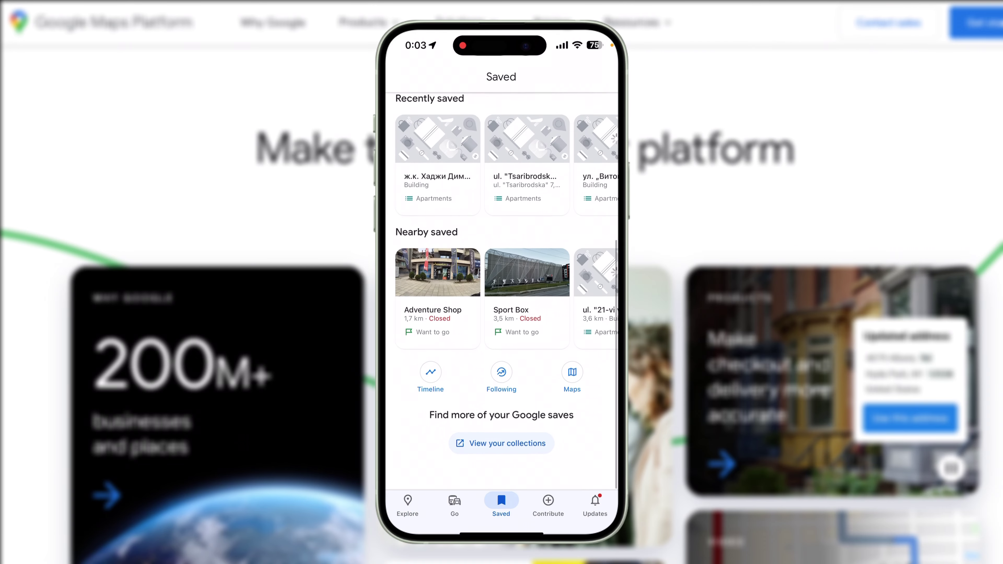
click(572, 376)
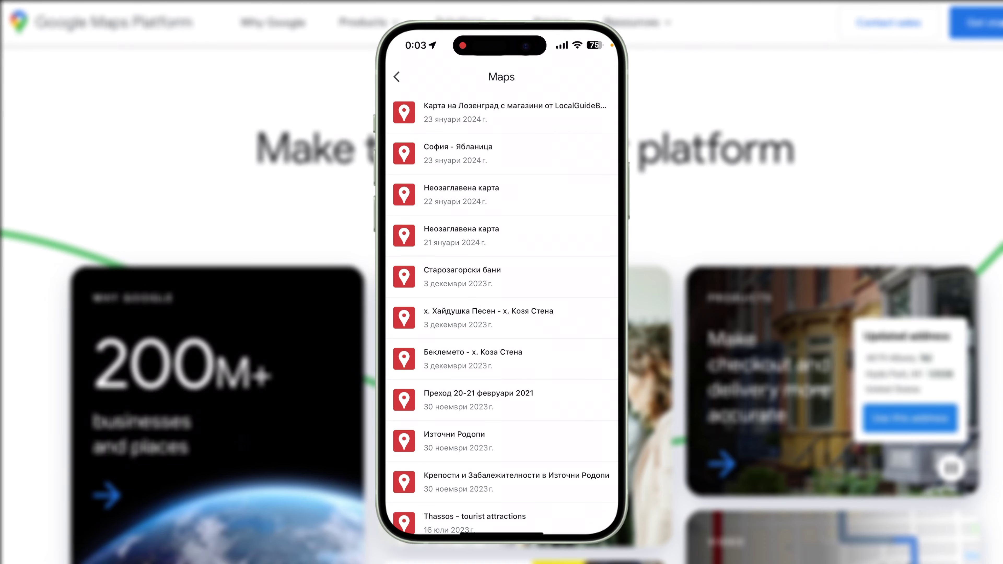
click(458, 153)
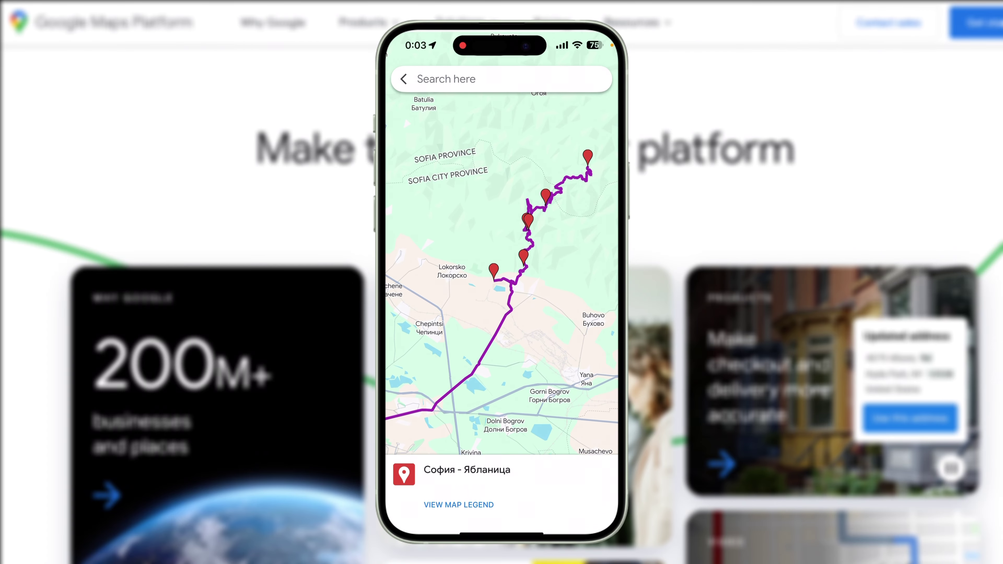
Step: Examine the София - Ябланица route and its markers north of Kremikovtsi at several zoom levels
scroll(501, 257, up, 3)
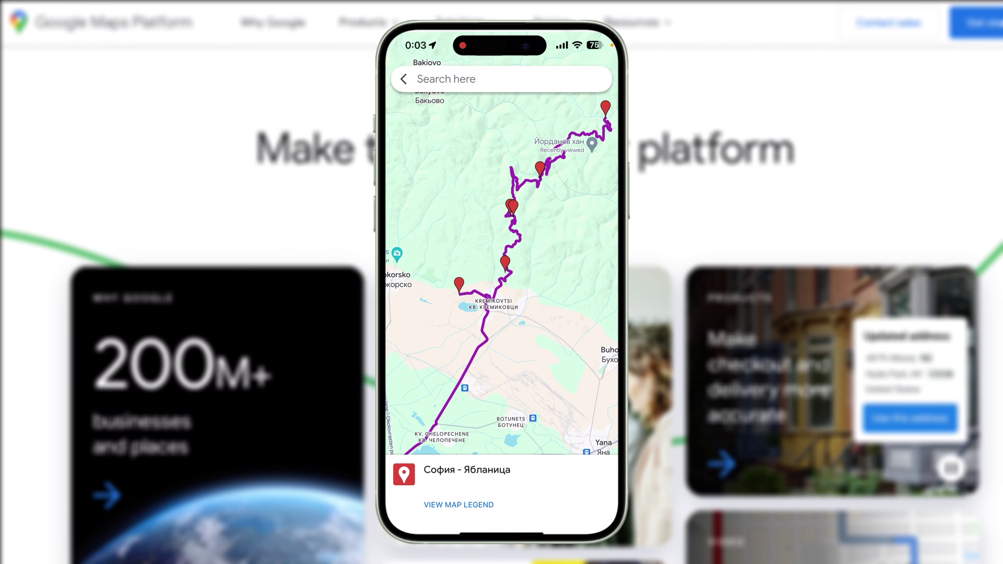
scroll(502, 273, up, 2)
scroll(501, 273, up, 2)
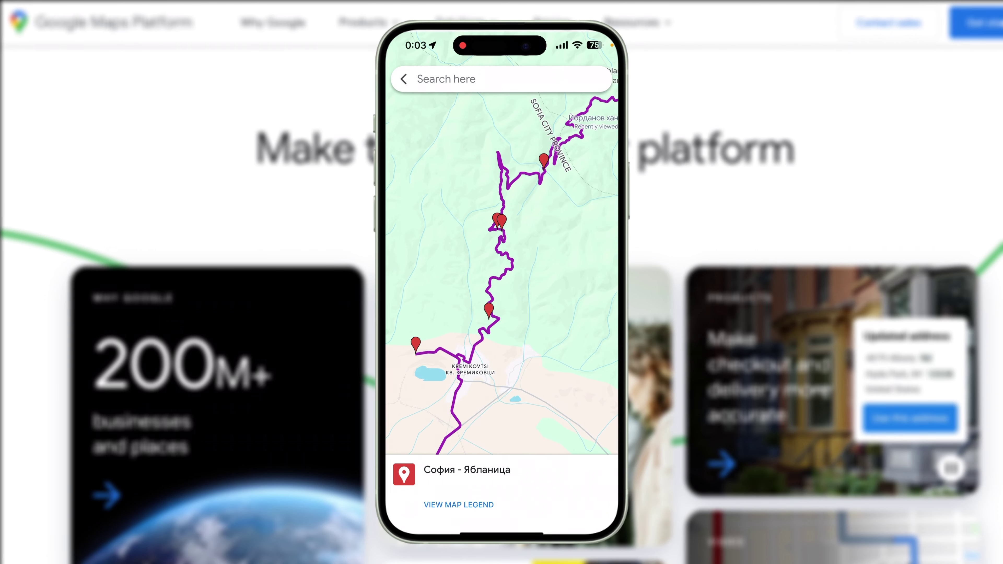
scroll(502, 272, down, 1)
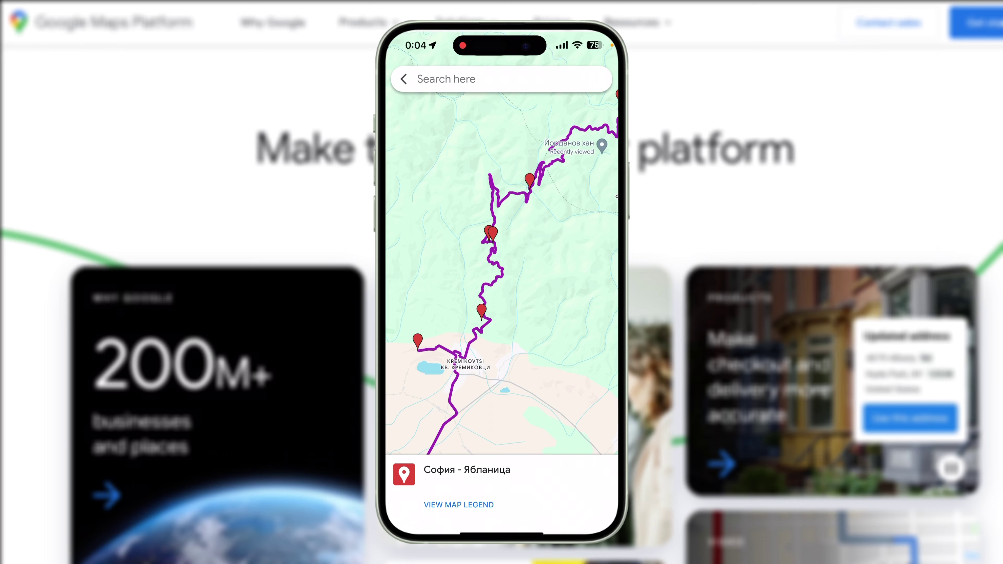
drag(502, 272, 499, 280)
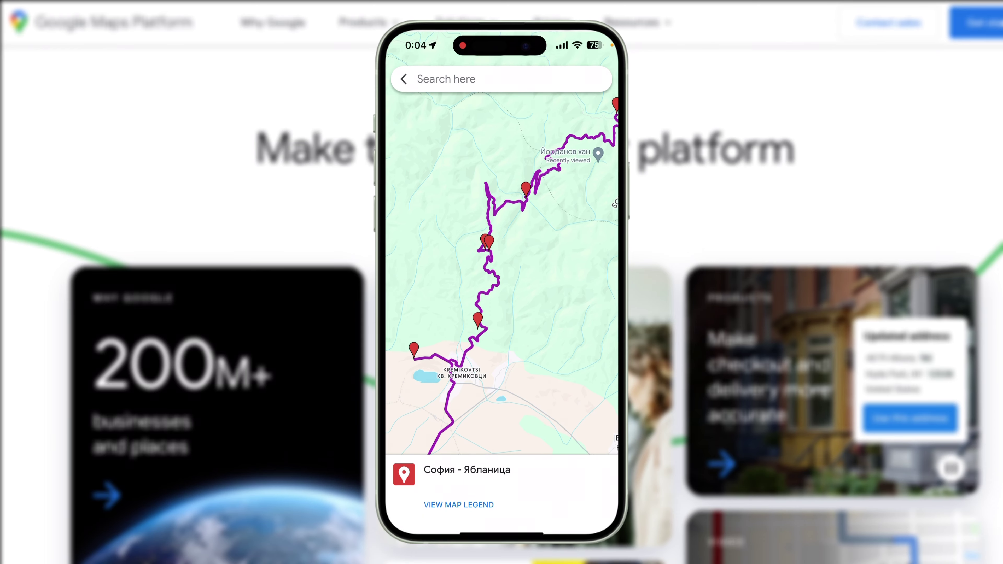
scroll(485, 245, up, 5)
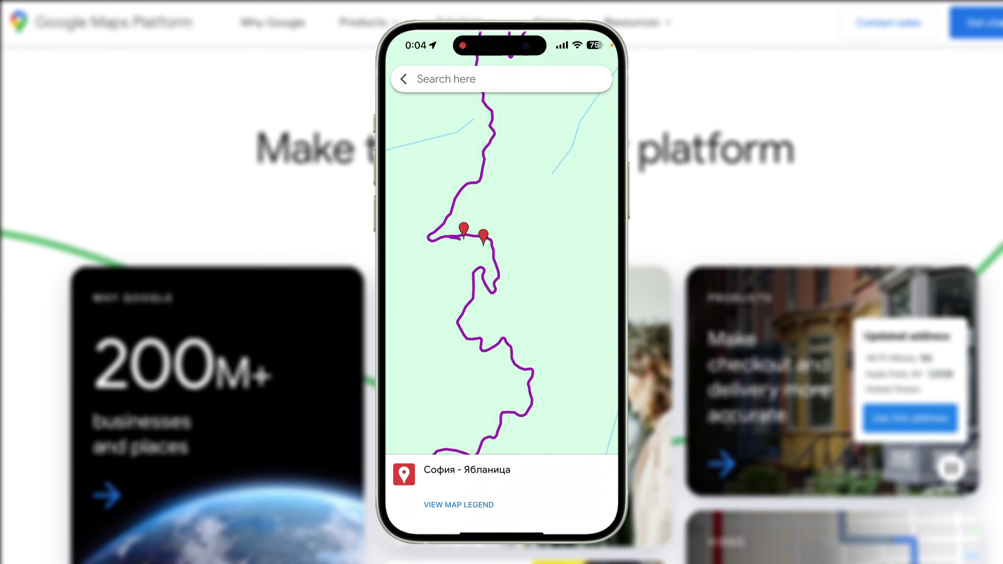
scroll(486, 238, up, 2)
scroll(494, 205, up, 2)
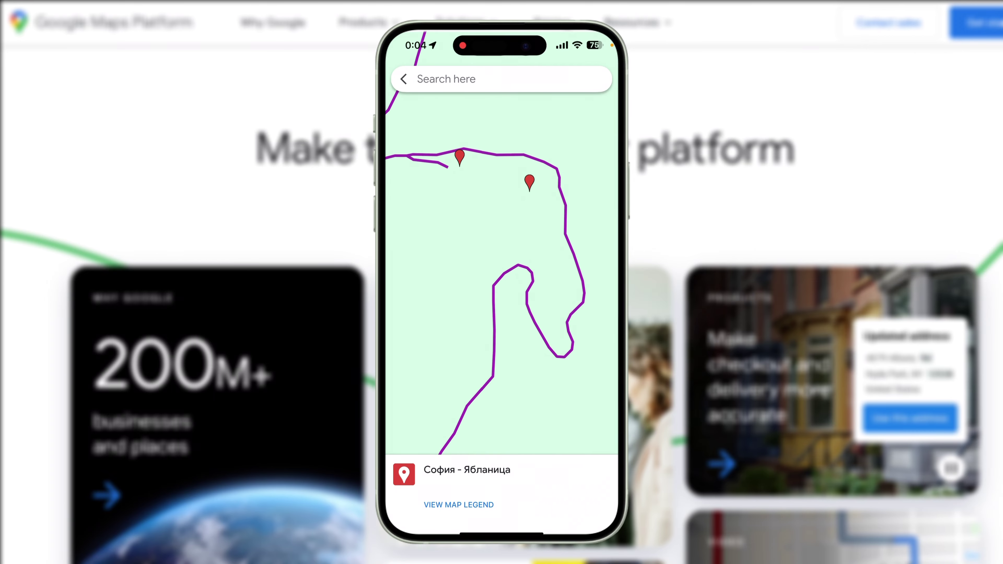
scroll(459, 273, down, 4)
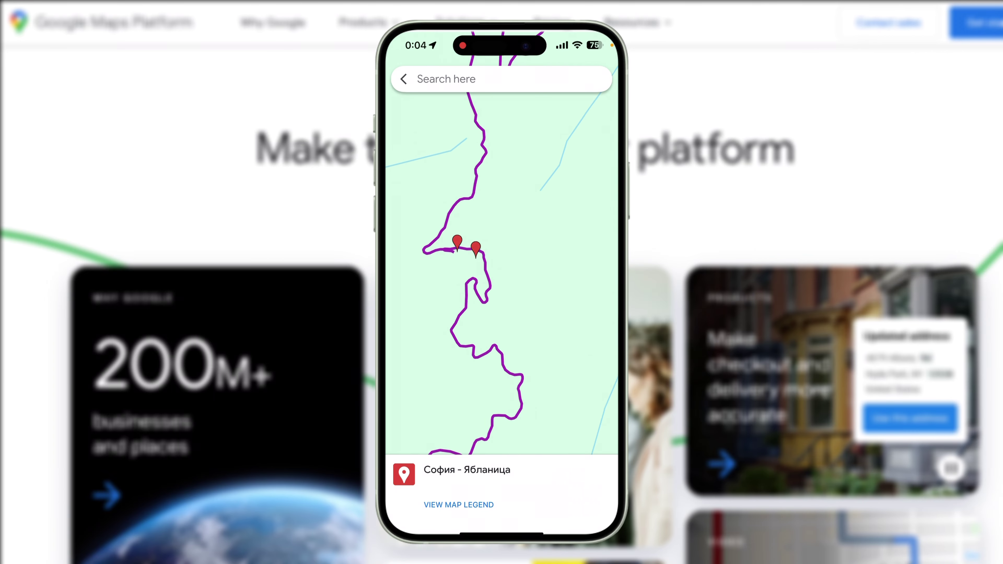
scroll(501, 272, down, 3)
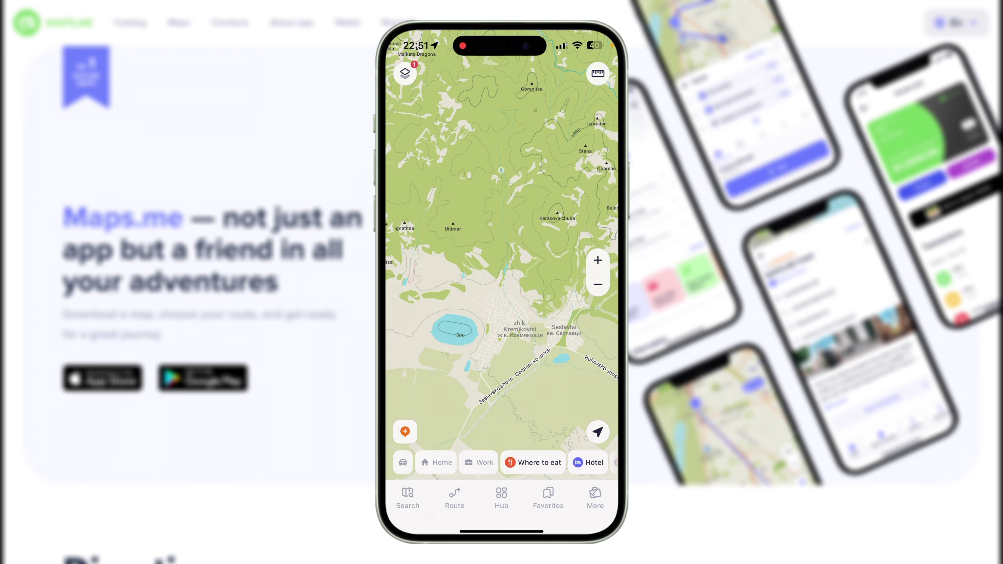
Step: Switch from MAPS.ME to the GPS Routes folder in the Files app
drag(435, 531, 572, 531)
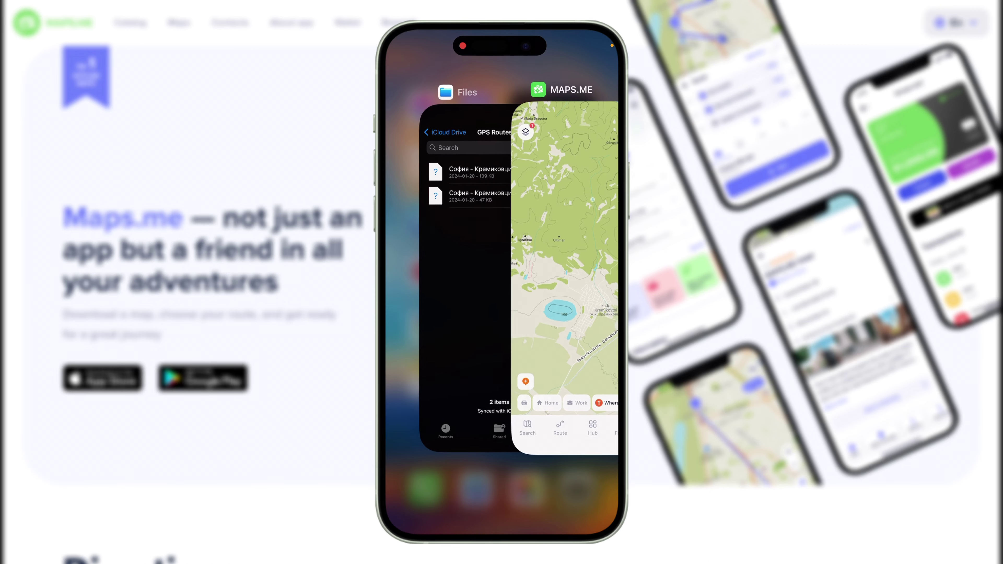
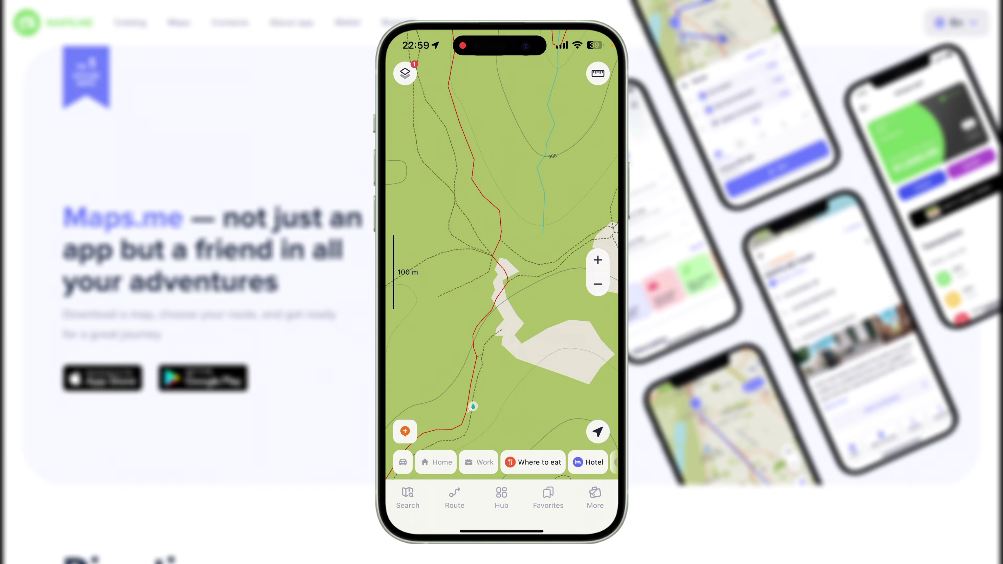
scroll(491, 237, up, 2)
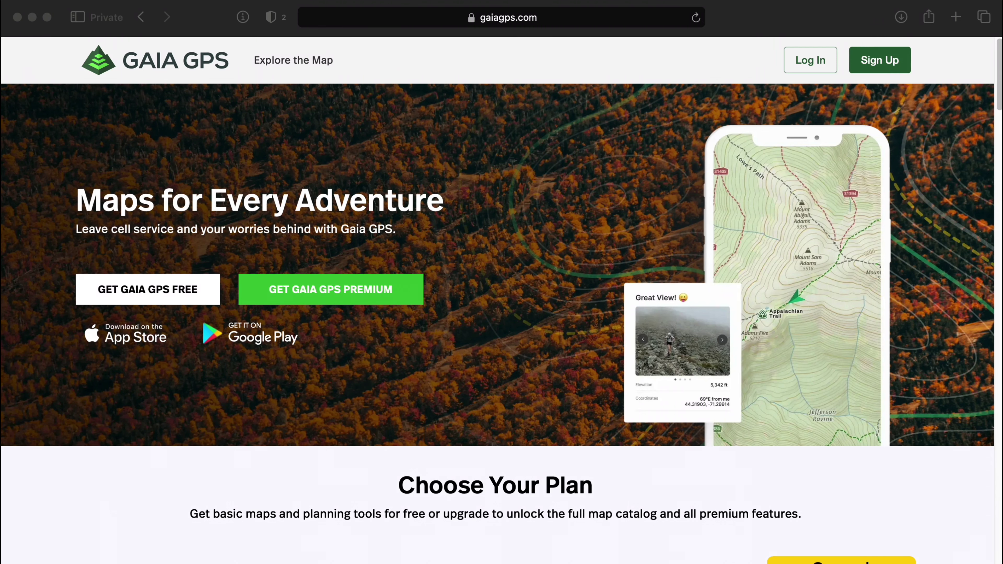
Step: On the Gaia GPS website, compare the features and prices of the free, Premium and Outside+ plans
scroll(583, 183, down, 6)
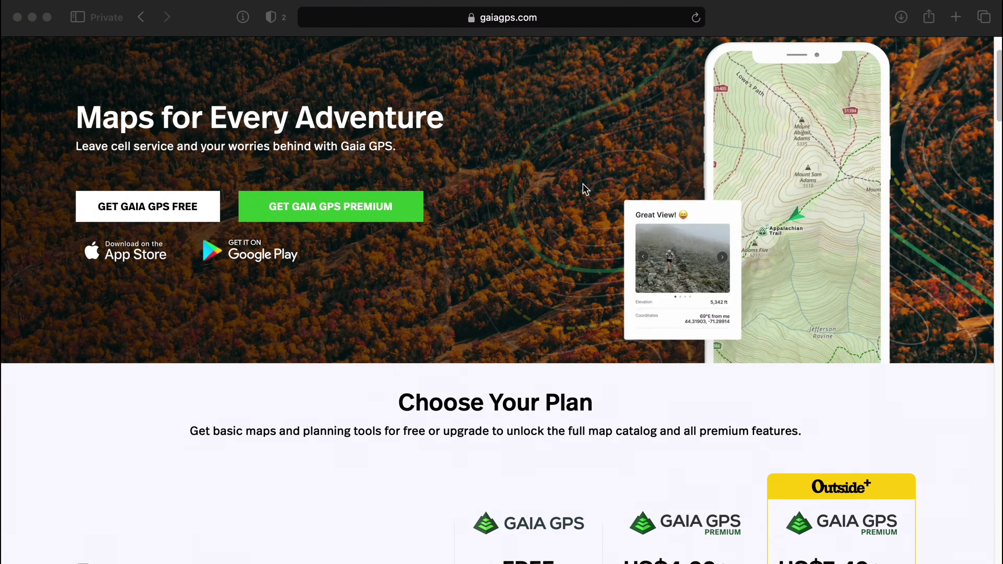
scroll(582, 183, down, 7)
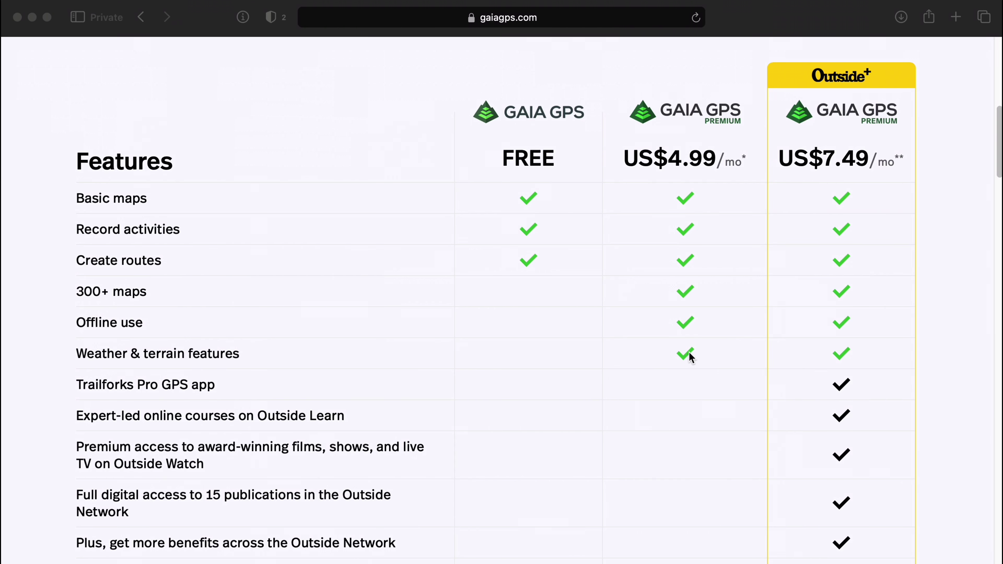
scroll(690, 358, down, 1)
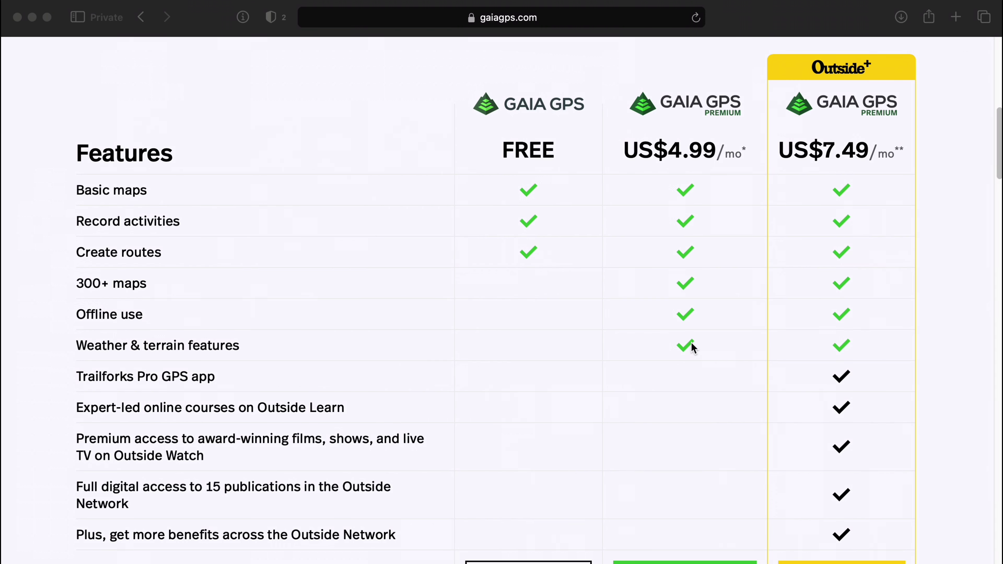
scroll(683, 345, up, 10)
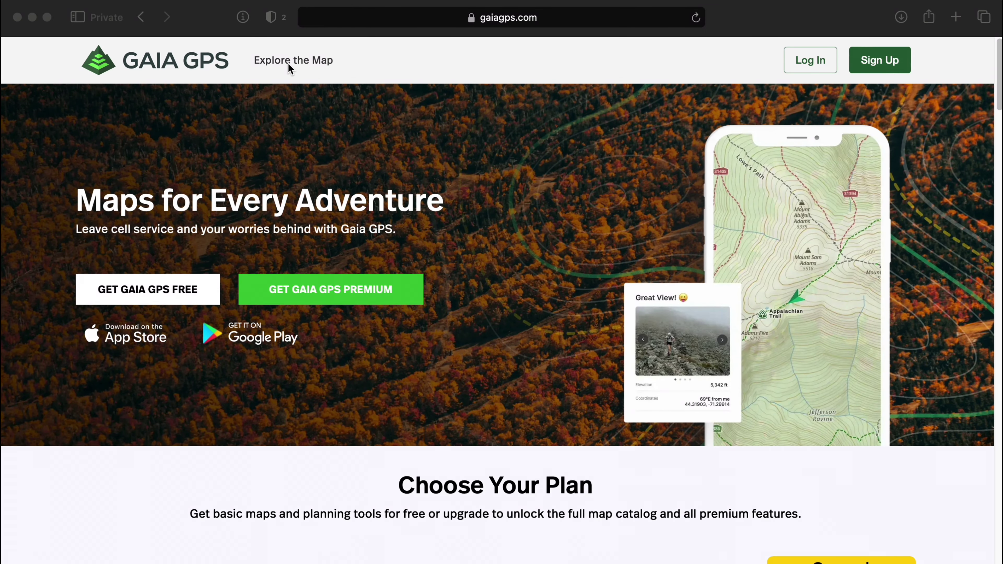
Step: Open the Gaia GPS online map from the homepage
click(288, 63)
click(289, 64)
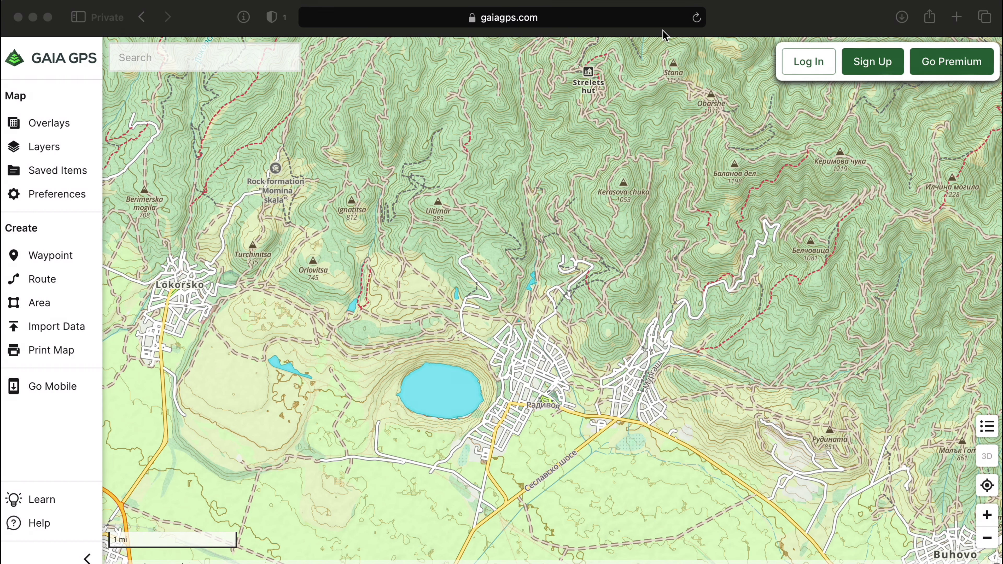
click(652, 214)
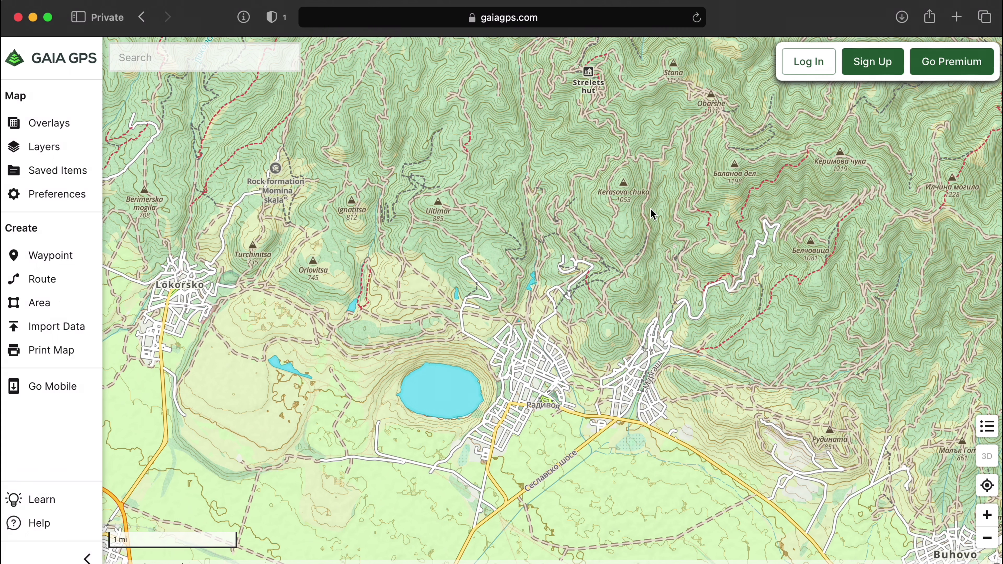
Step: Review the map symbols legend, highlighting the Biking and Unmaintained / High Clearance Road entries on the map
click(989, 429)
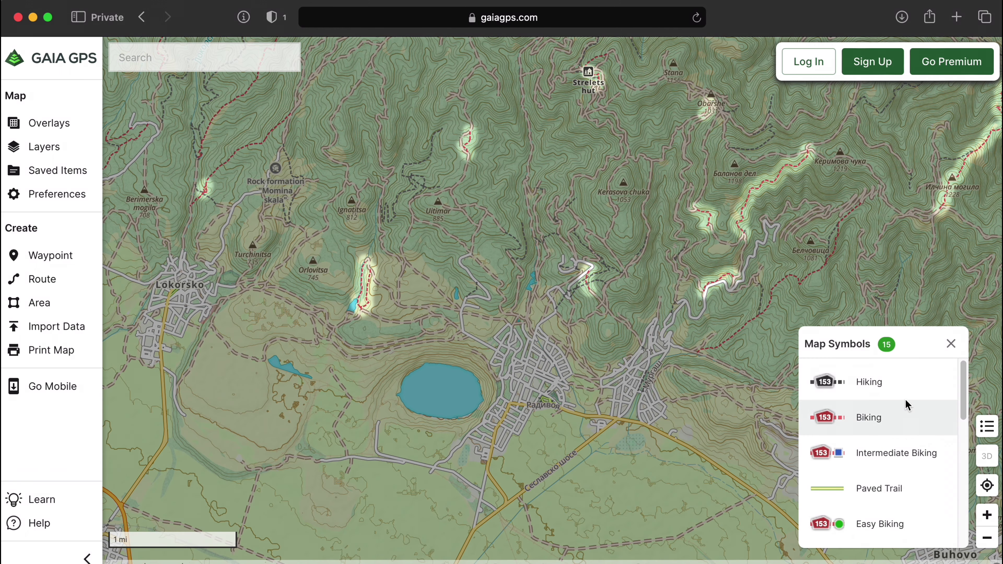
scroll(909, 399, down, 1)
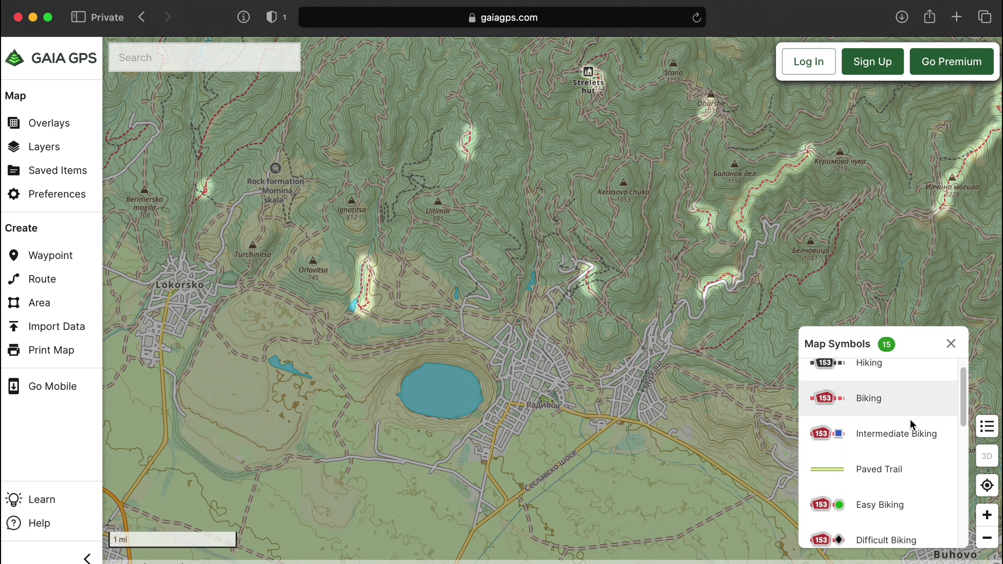
scroll(916, 432, down, 5)
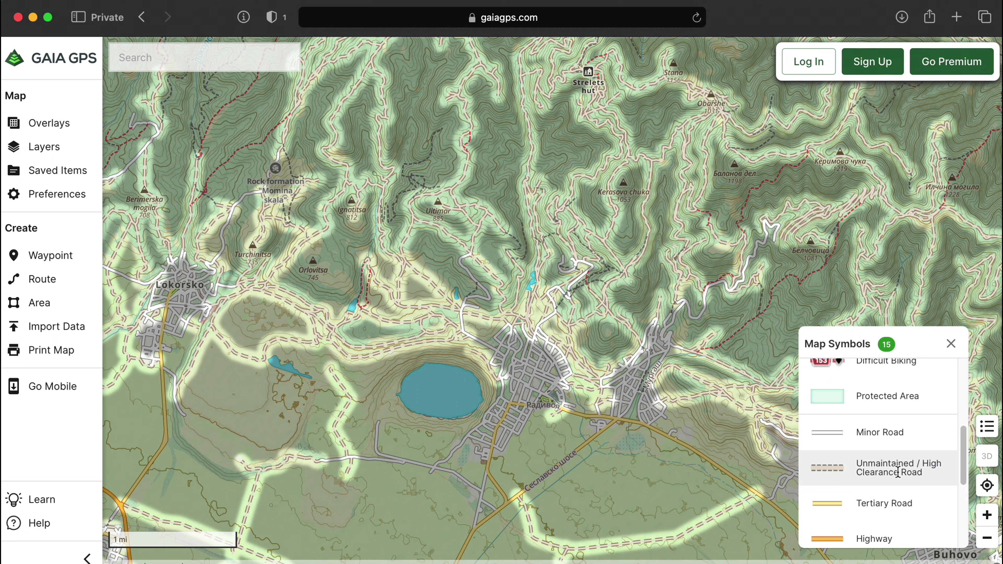
scroll(931, 471, down, 1)
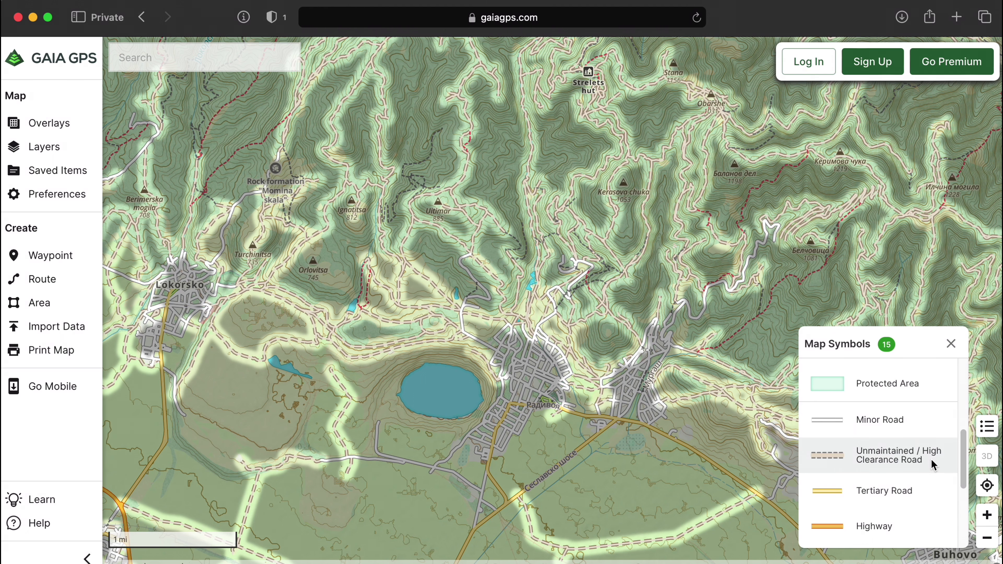
scroll(931, 460, down, 8)
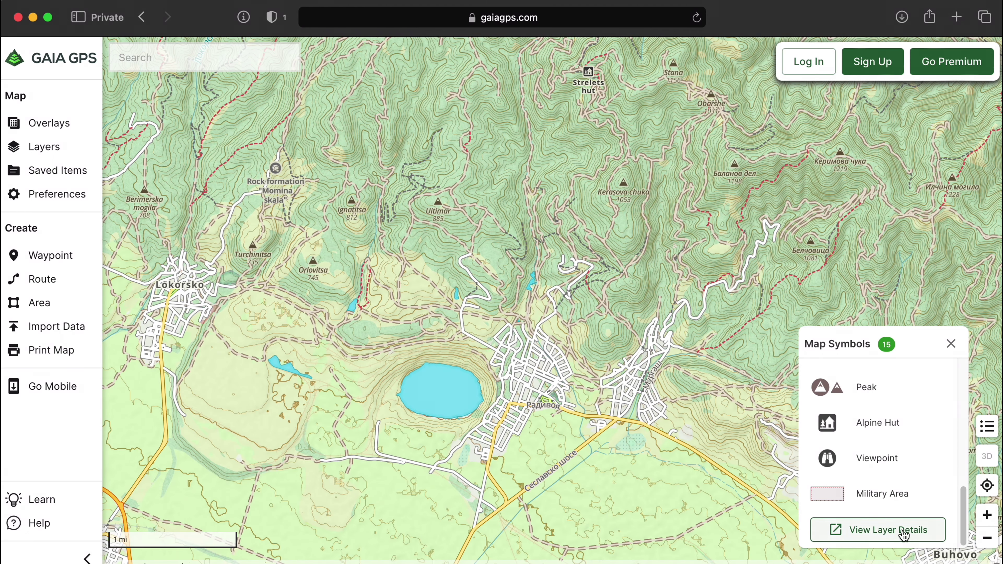
Step: Show the topo layer's details and open its full legend image, gaiatopov5_legend.png
click(903, 534)
scroll(207, 404, down, 5)
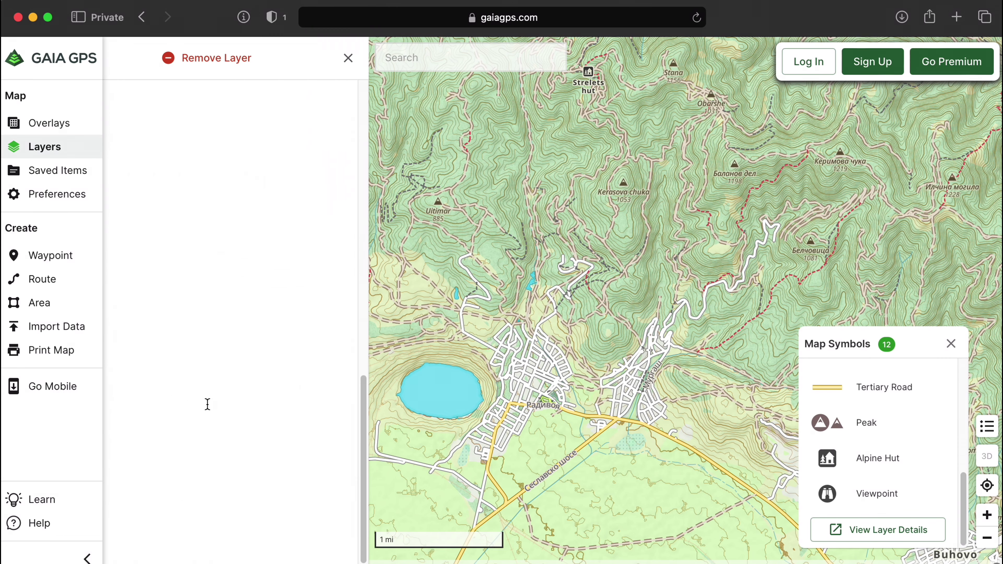
click(211, 323)
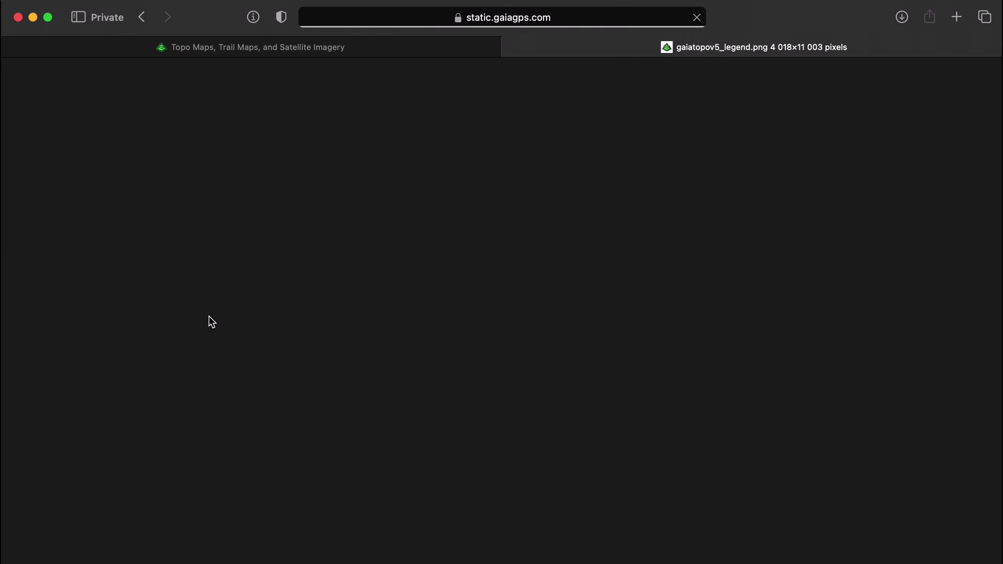
Step: Review the trail, road, public land and place symbols in the full topo legend image, and return to the Gaia GPS map
click(491, 147)
scroll(491, 147, down, 8)
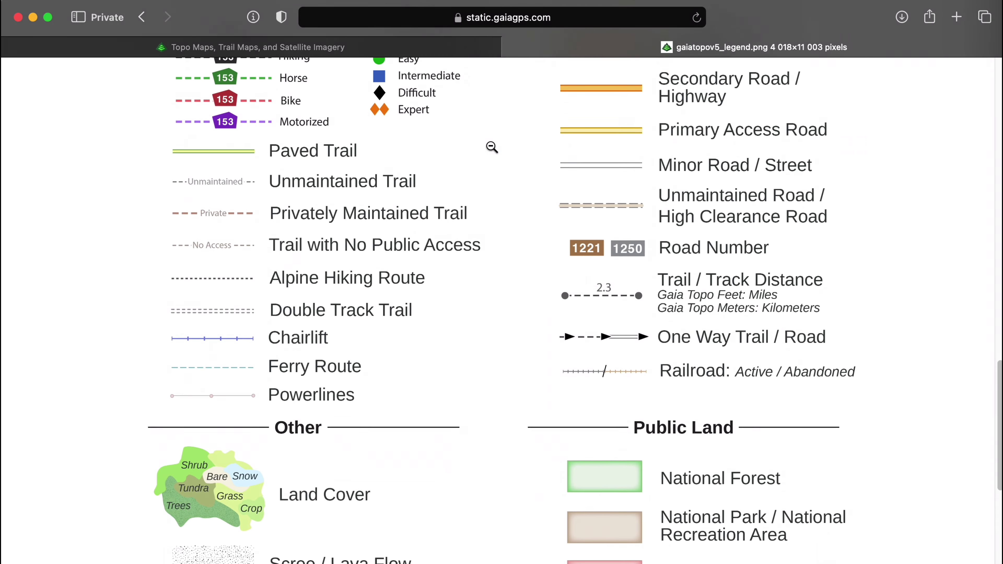
scroll(492, 147, down, 2)
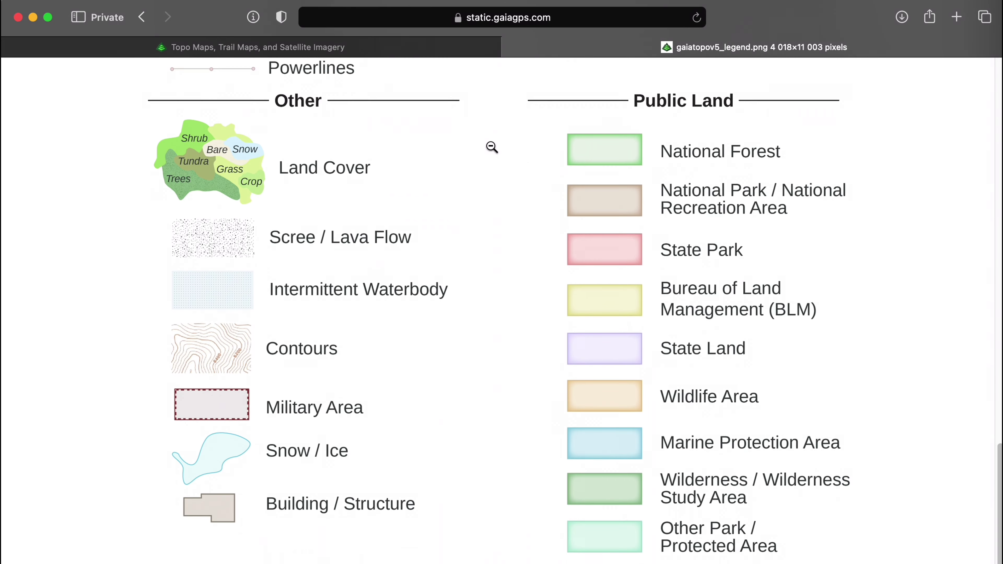
scroll(491, 147, up, 2)
scroll(492, 147, up, 10)
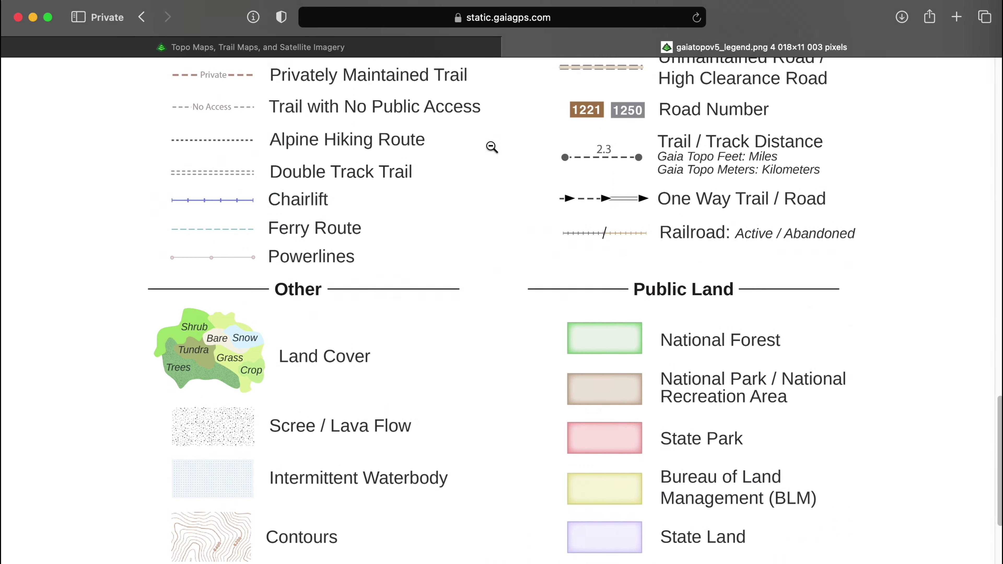
scroll(491, 147, up, 6)
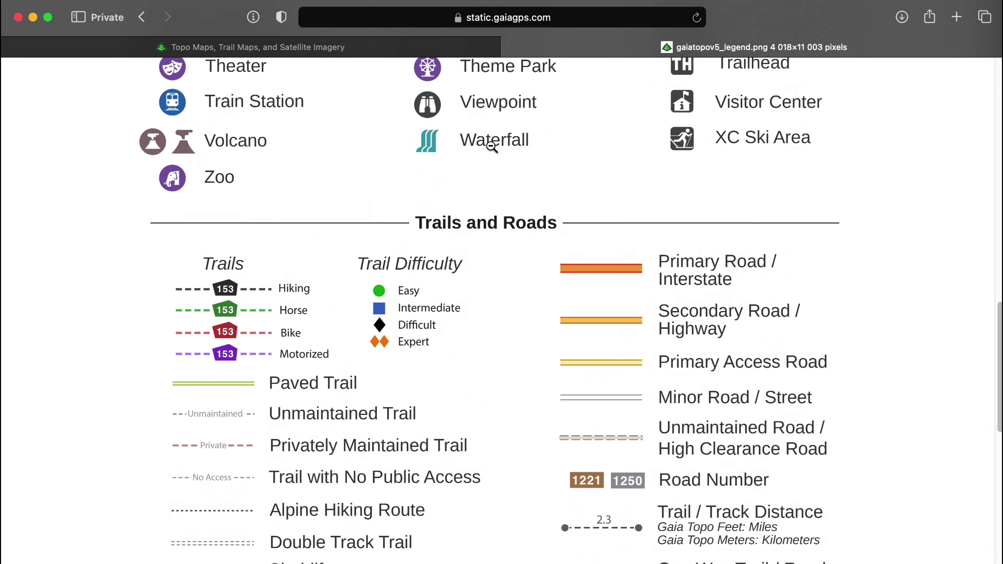
scroll(491, 147, up, 2)
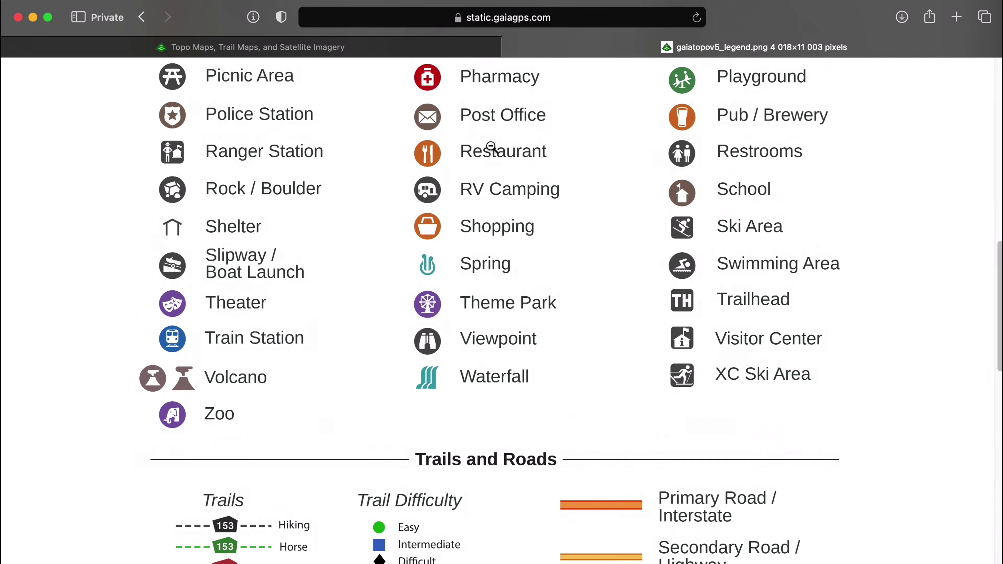
click(415, 51)
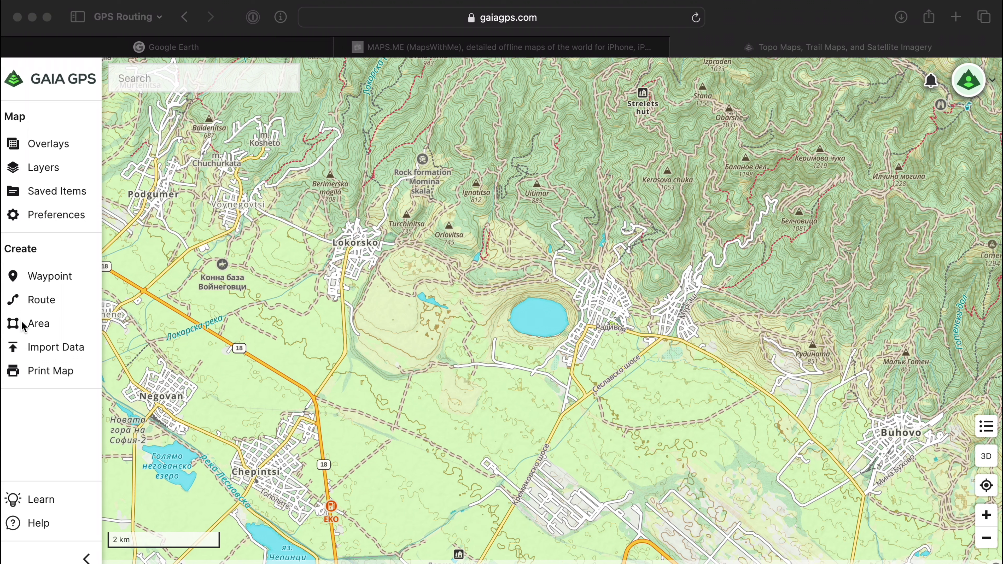
Step: Import the file София - Кремиковци - Ябланица.gpx and save all 8 of its items
click(43, 350)
click(44, 350)
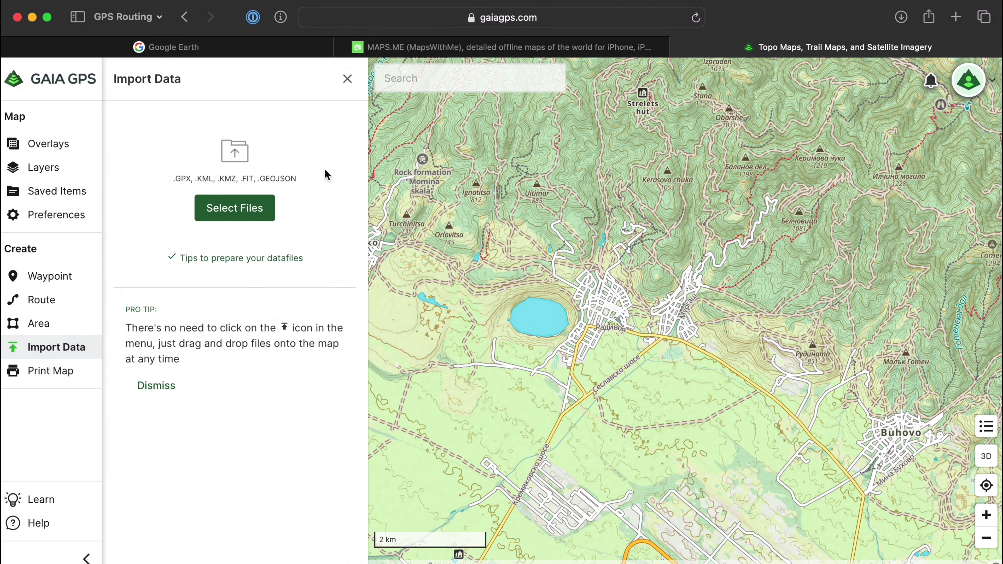
drag(173, 181, 302, 181)
click(302, 181)
click(218, 207)
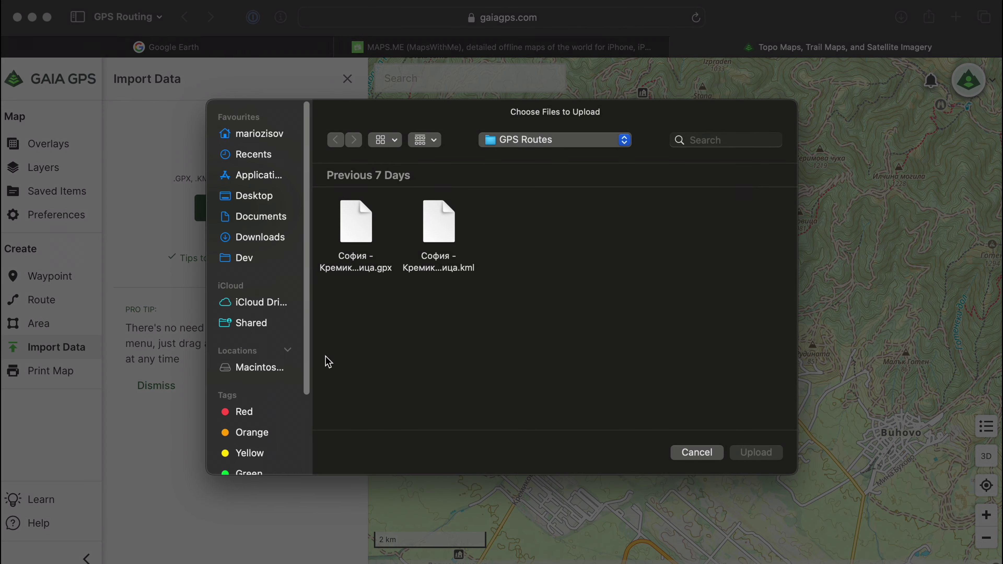
double_click(357, 233)
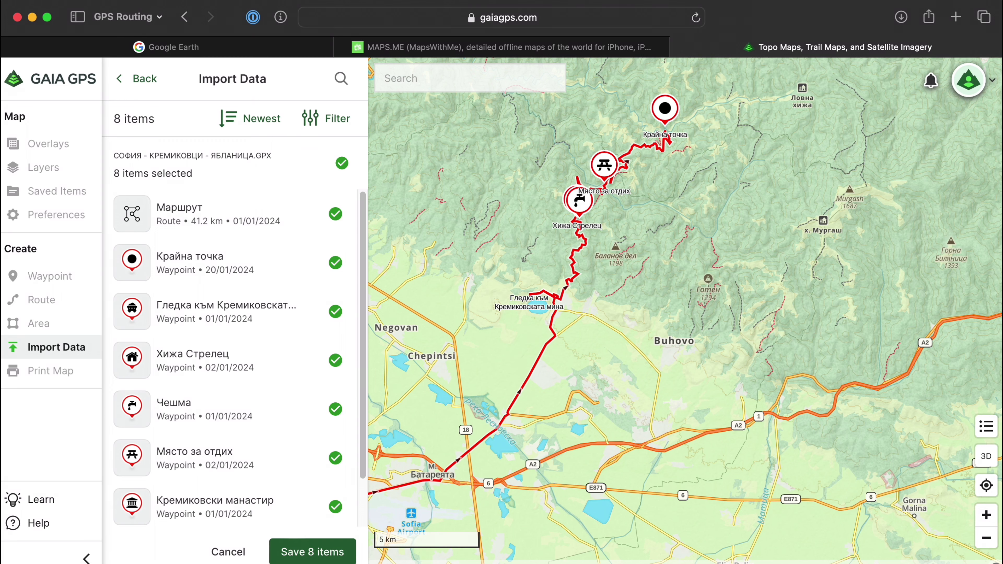
click(311, 553)
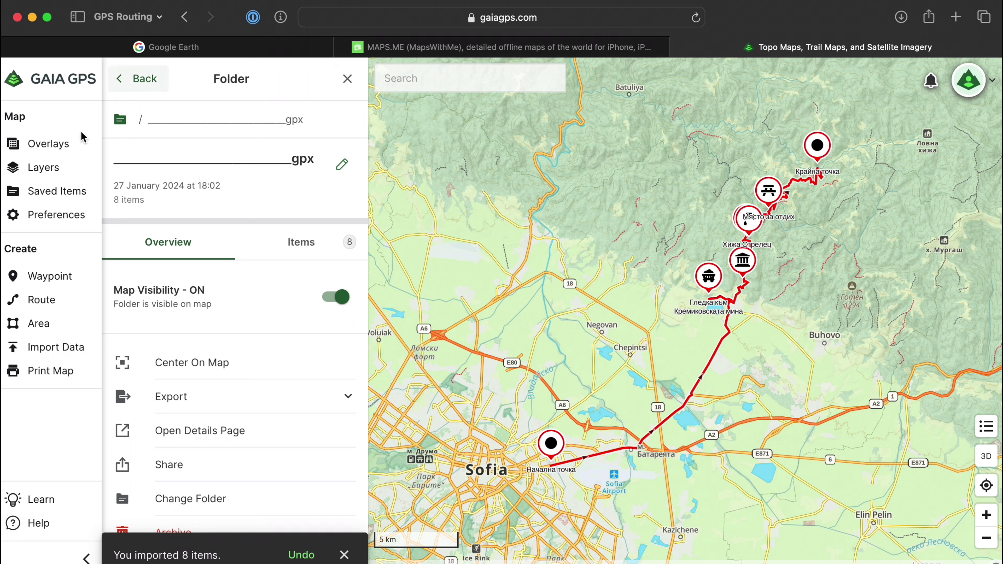
Step: Open the newly imported GPX folder from the saved items, and return to the full map
click(51, 193)
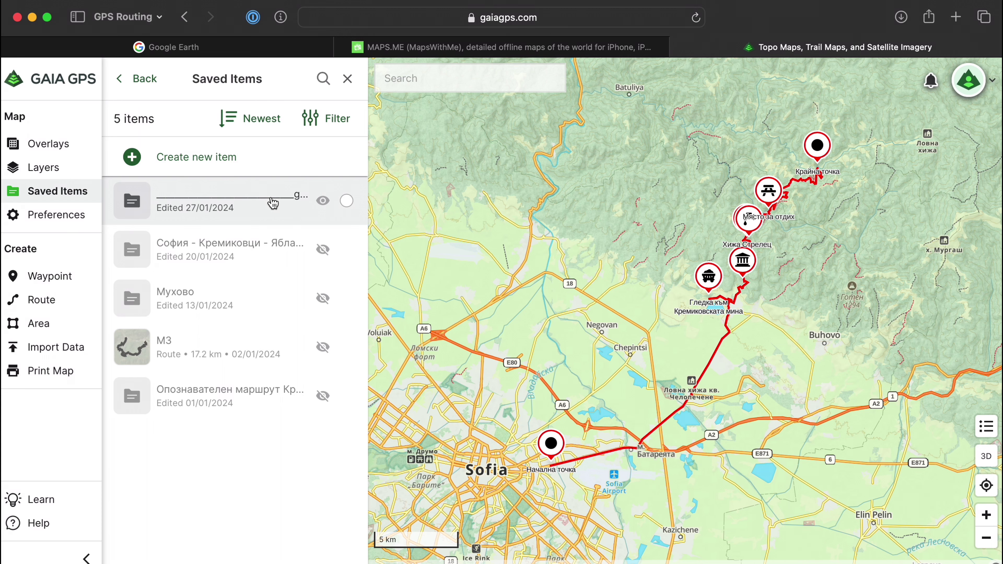
click(273, 204)
key(Escape)
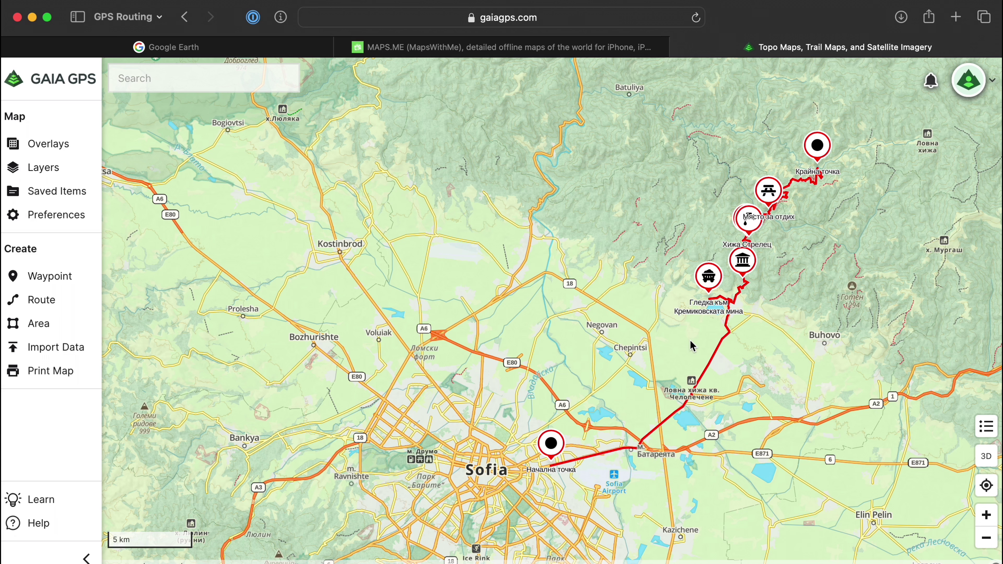
Step: View the details of the Гледка към Кремиковската мина waypoint, and inspect the route up close with the map legend open
click(709, 279)
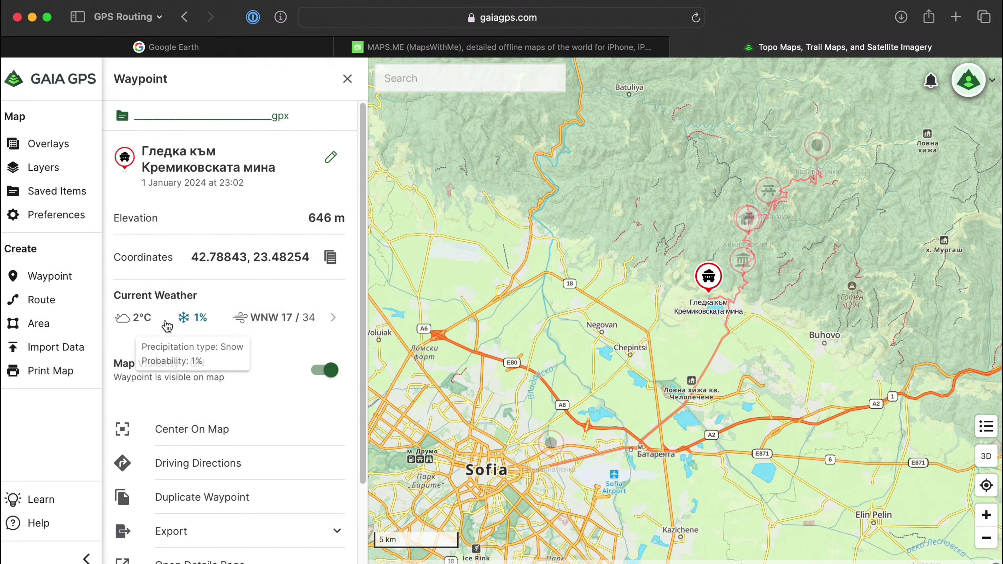
click(348, 82)
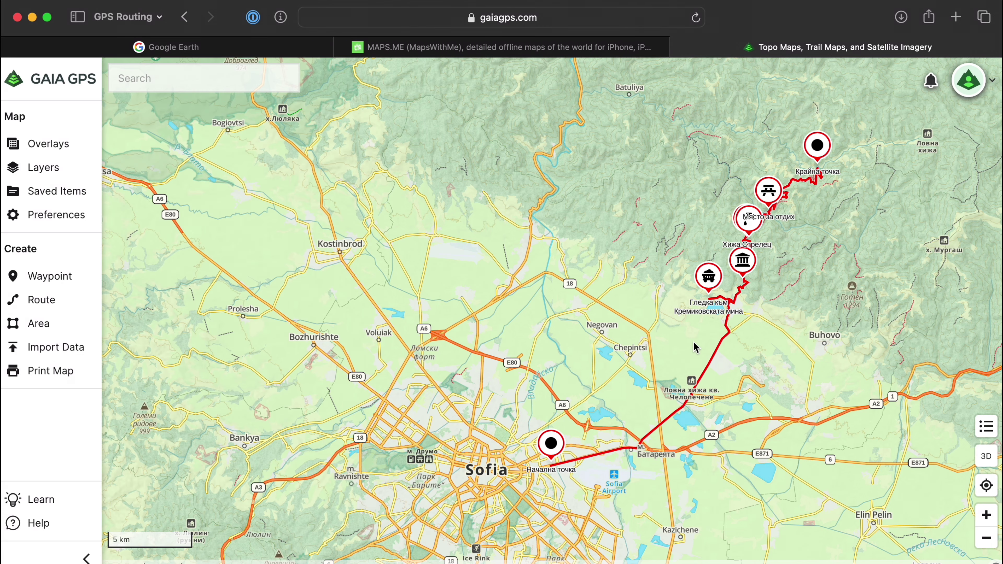
click(710, 356)
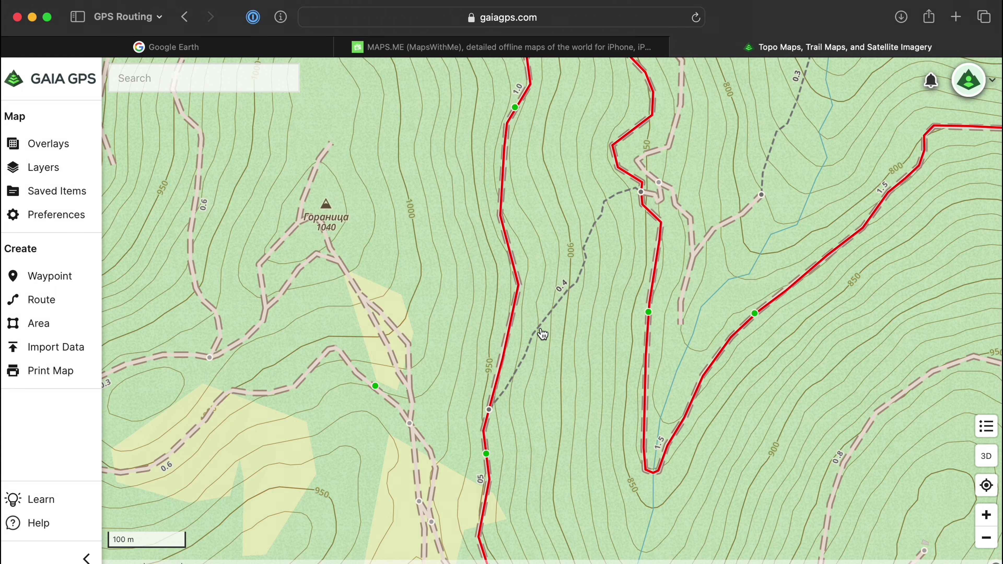
click(987, 431)
mouse_move(879, 391)
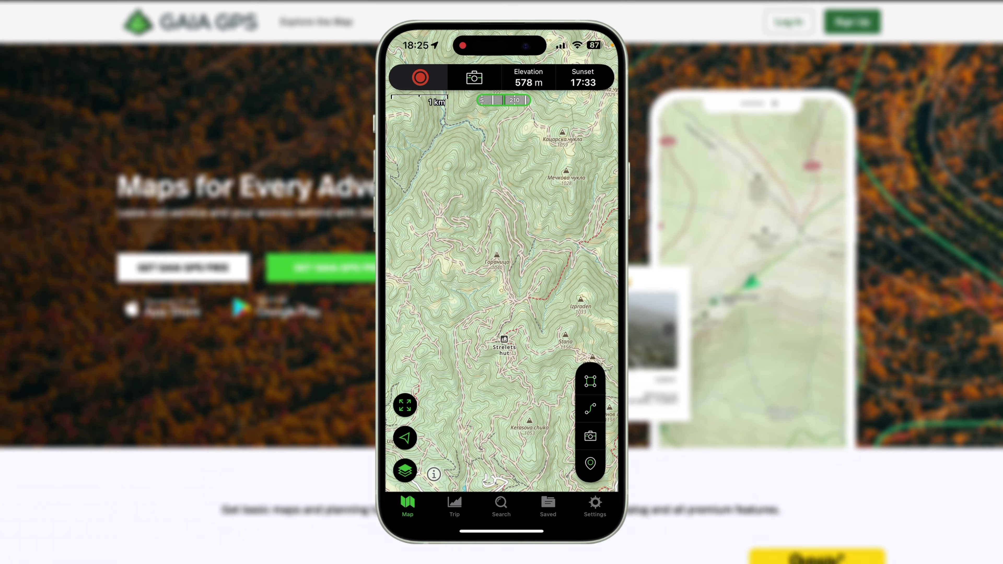
Step: In the Gaia GPS phone app, view the current map's description and topo legend, and return to the map
drag(501, 277, 517, 264)
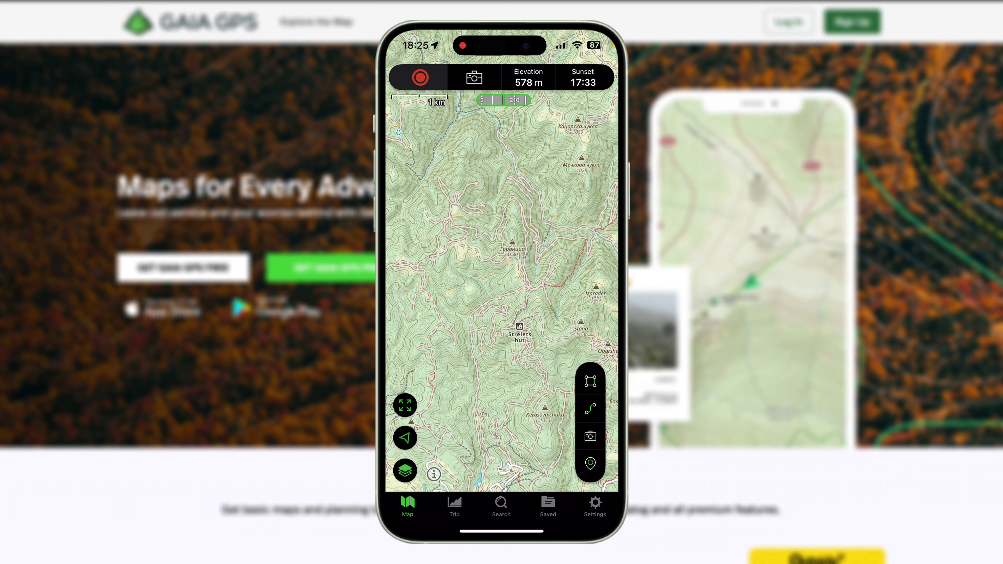
click(434, 474)
scroll(501, 277, down, 10)
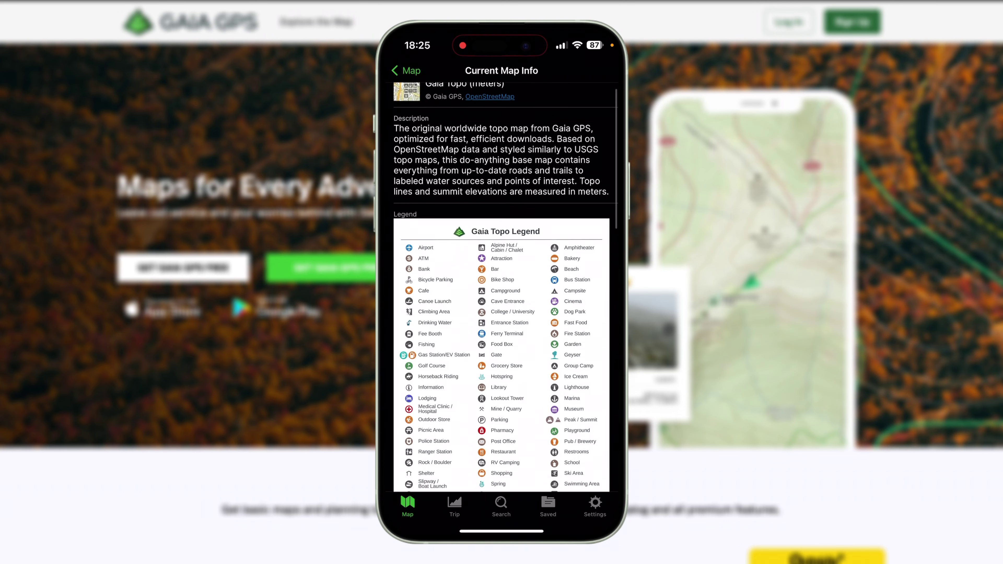
click(406, 70)
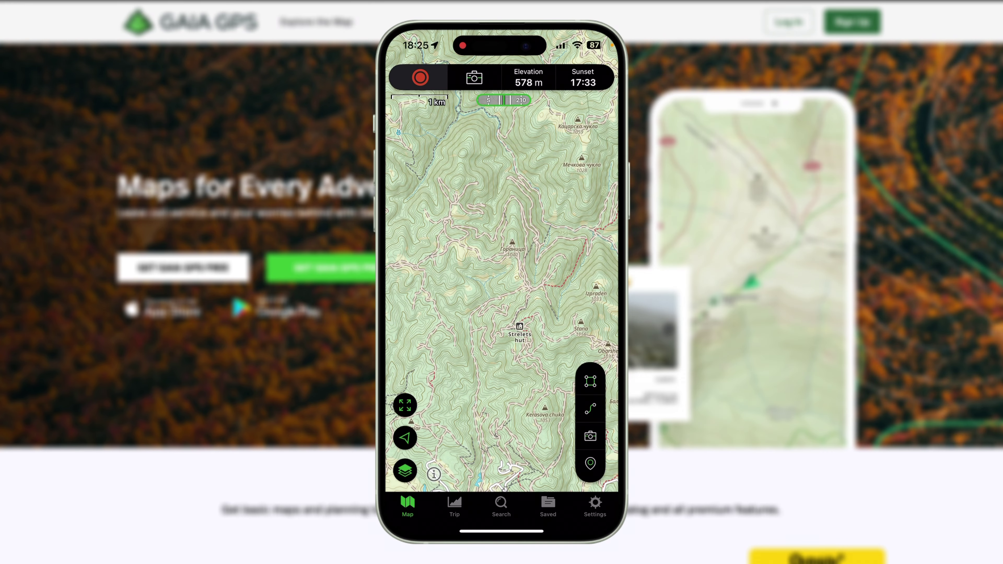
Step: View the statistics selectable for the bar above the phone map, close the choices, and look over the area around Strelets hut
click(528, 78)
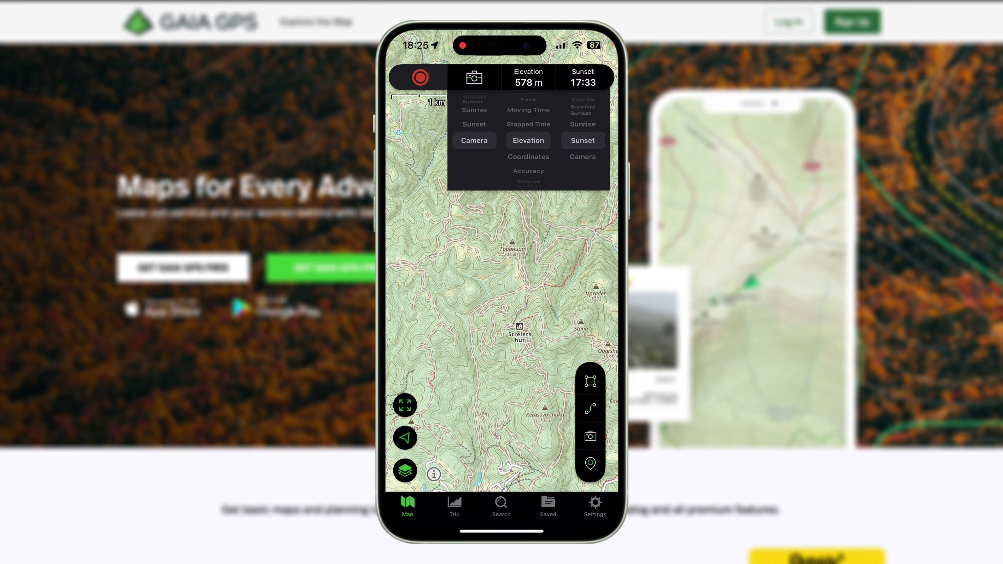
click(528, 78)
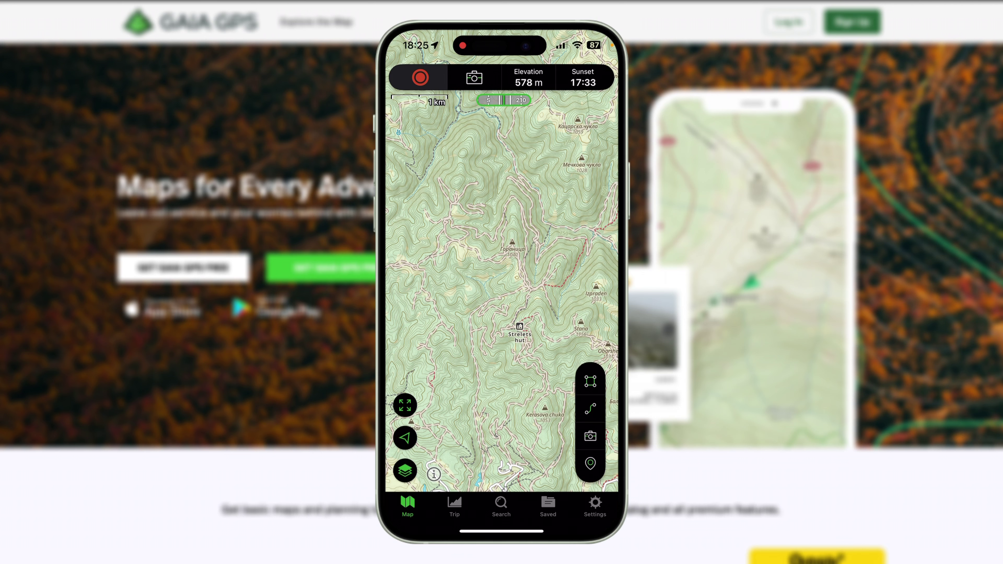
drag(502, 261, 505, 280)
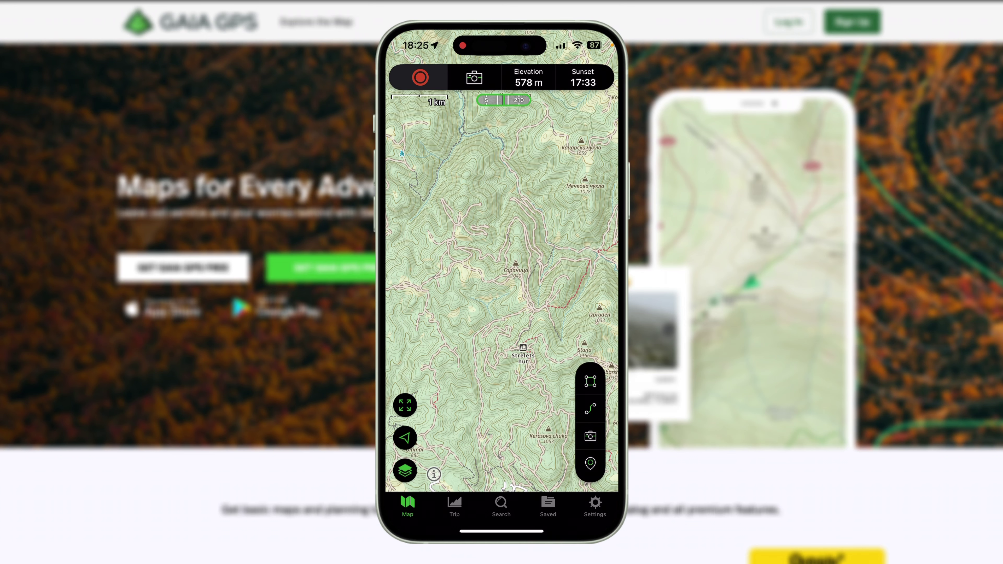
scroll(502, 292, down, 2)
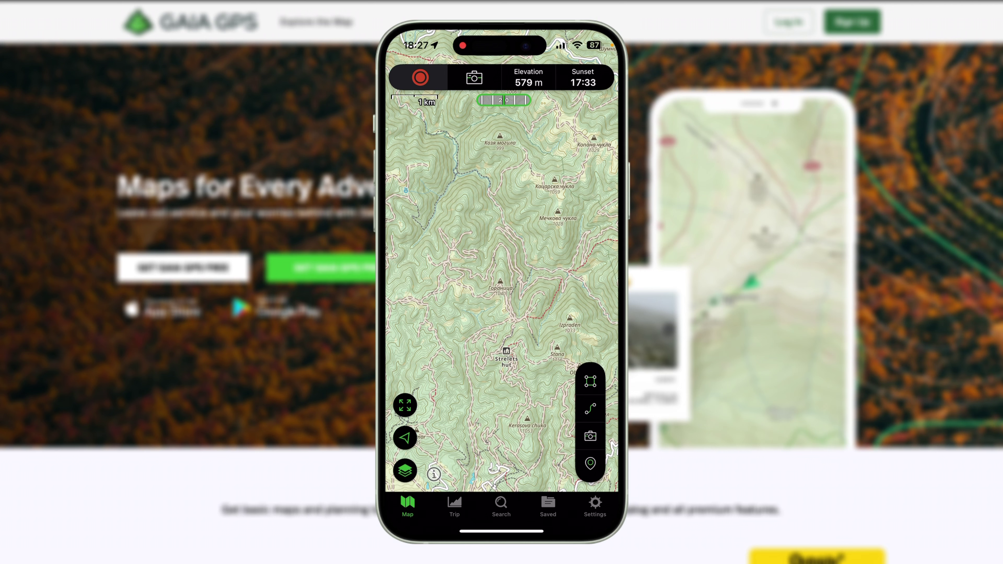
Step: Switch to the Files app and share the 109 KB София - Кремиковци - Ябланица file from the GPS Routes folder to Gaia GPS
drag(502, 531, 502, 375)
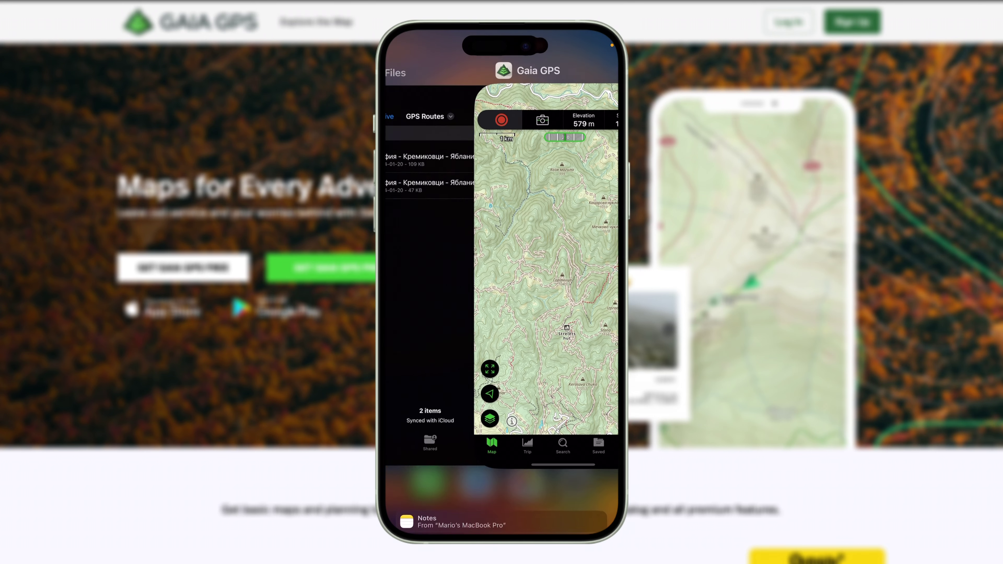
click(470, 284)
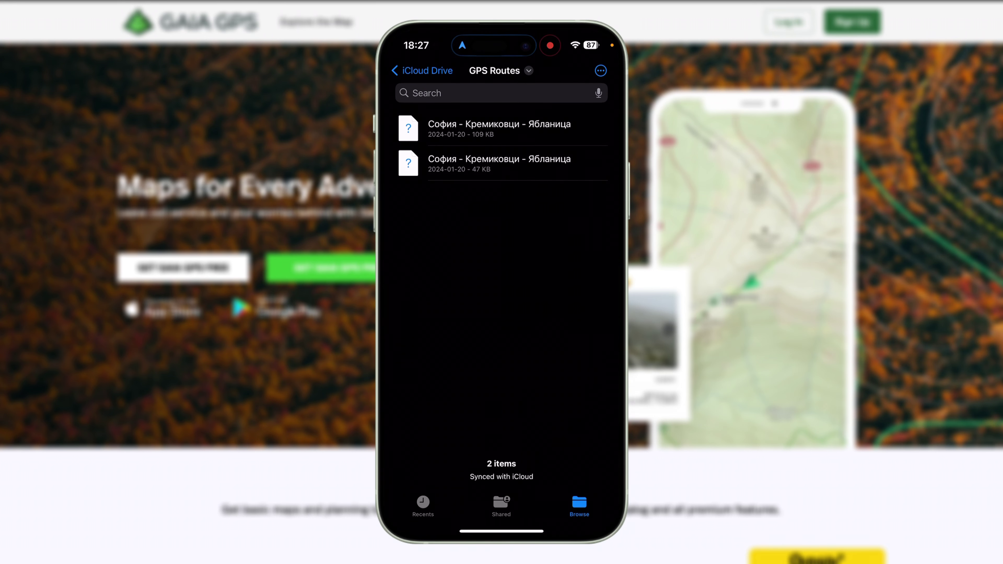
click(499, 128)
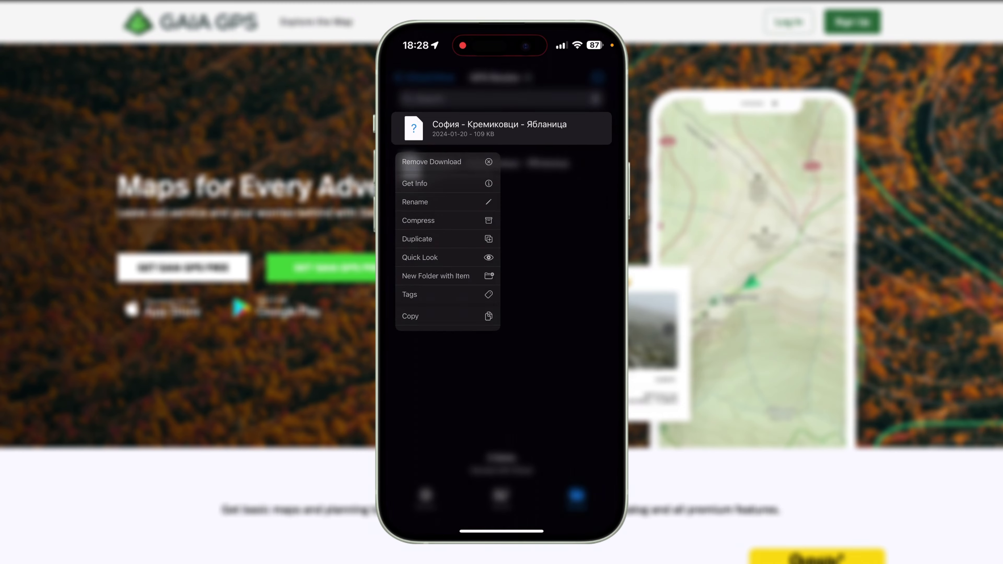
click(416, 415)
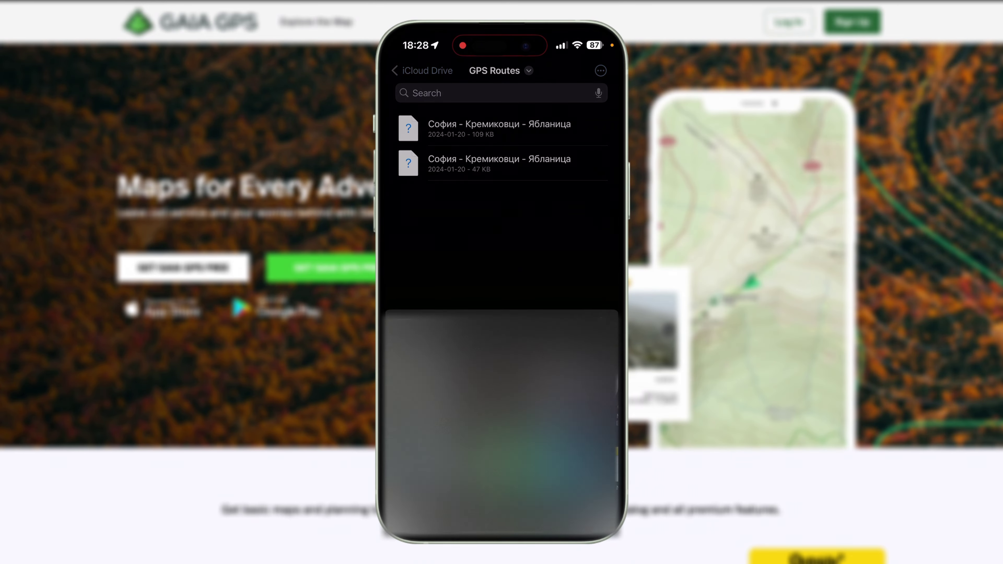
click(465, 419)
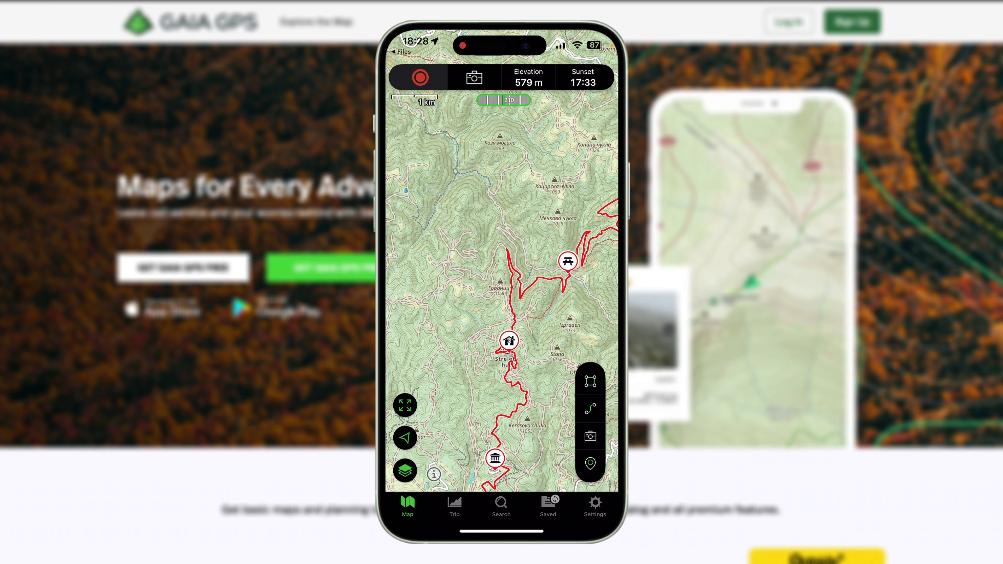
Step: Open the imported София - Кремиковци - Ябланица.gpx folder among the phone app's saved items
click(548, 503)
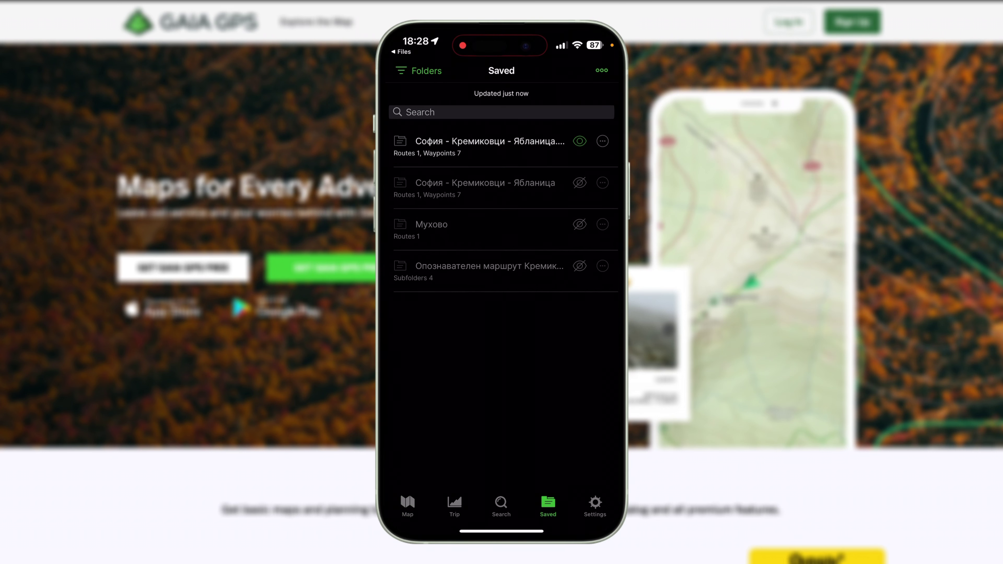
click(490, 124)
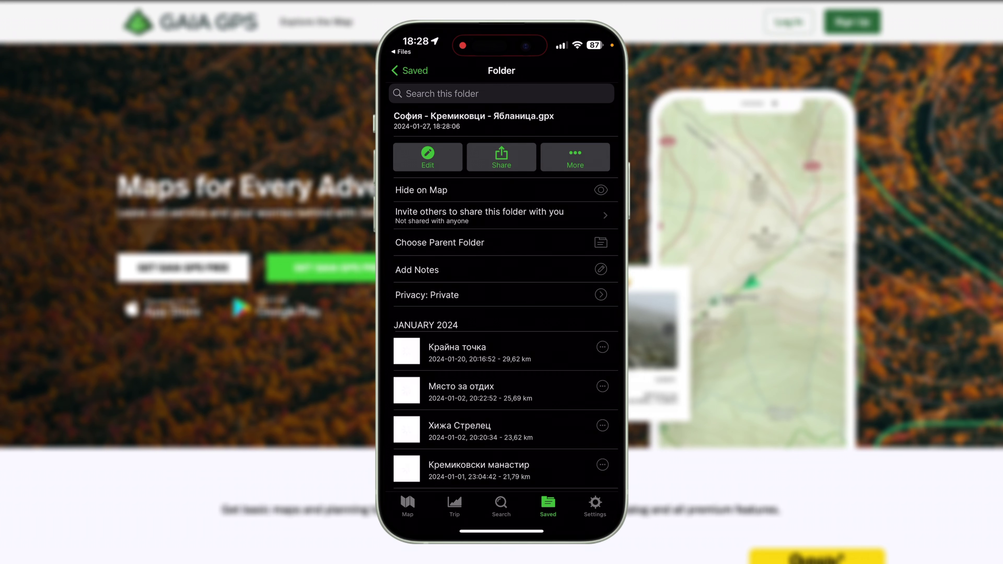